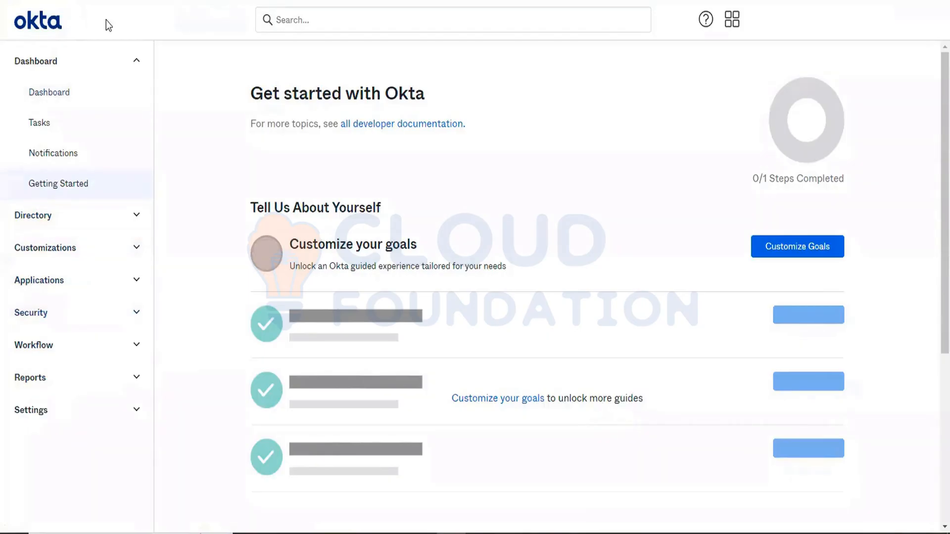
- Open the Administrators page under Security in the admin console
{"action": "left_click", "coordinate": [82, 61]}
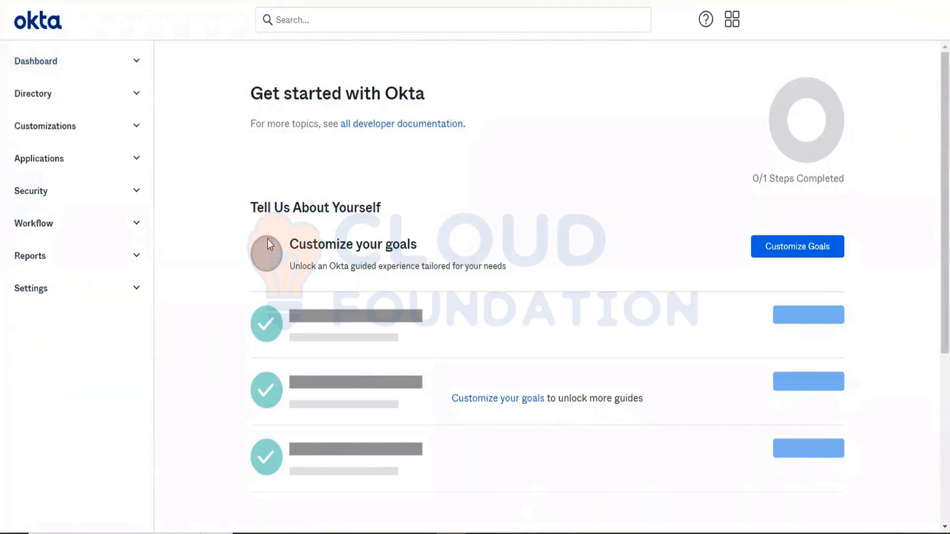
{"action": "left_click", "coordinate": [133, 194]}
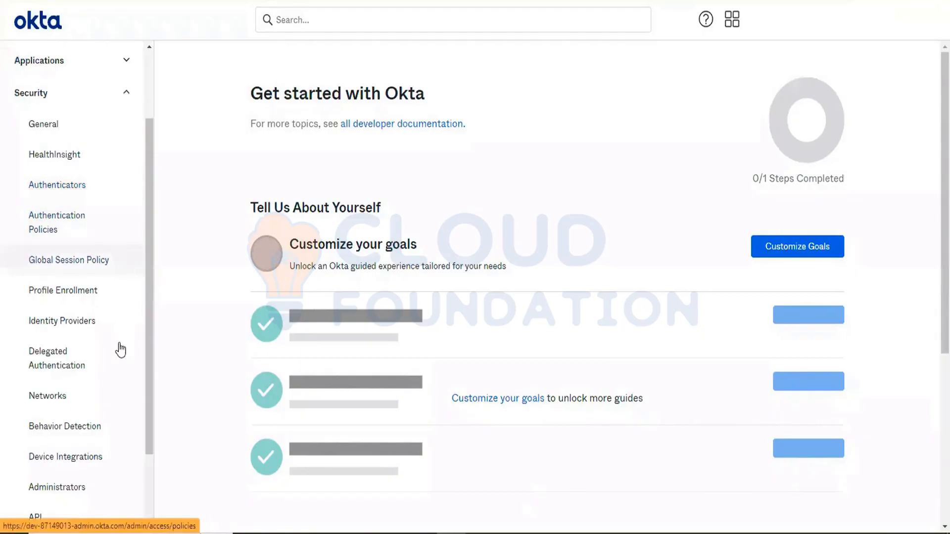
{"action": "scroll", "coordinate": [121, 350], "scroll_direction": "down", "scroll_amount": 2}
{"action": "left_click", "coordinate": [82, 403]}
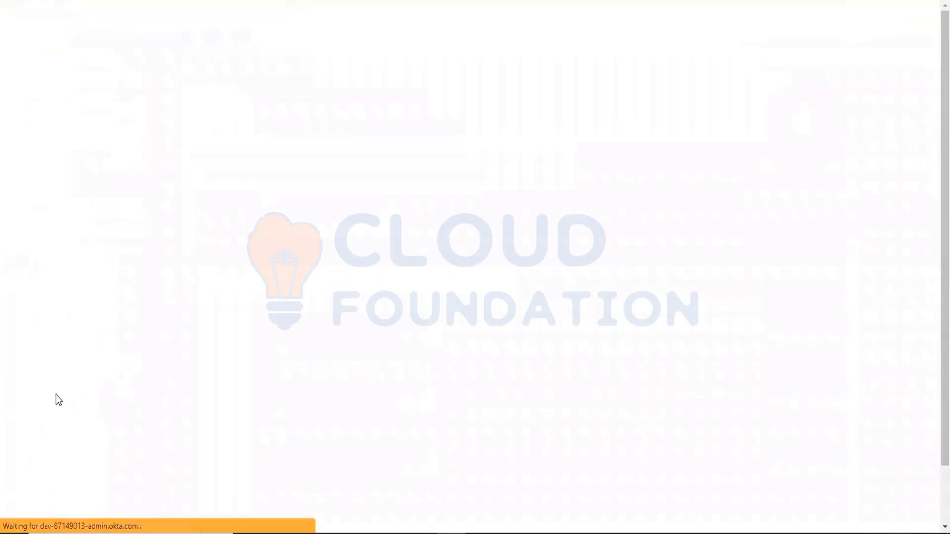
- Dismiss the welcome banner on the Administrators page
{"action": "scroll", "coordinate": [465, 387], "scroll_direction": "down", "scroll_amount": 6}
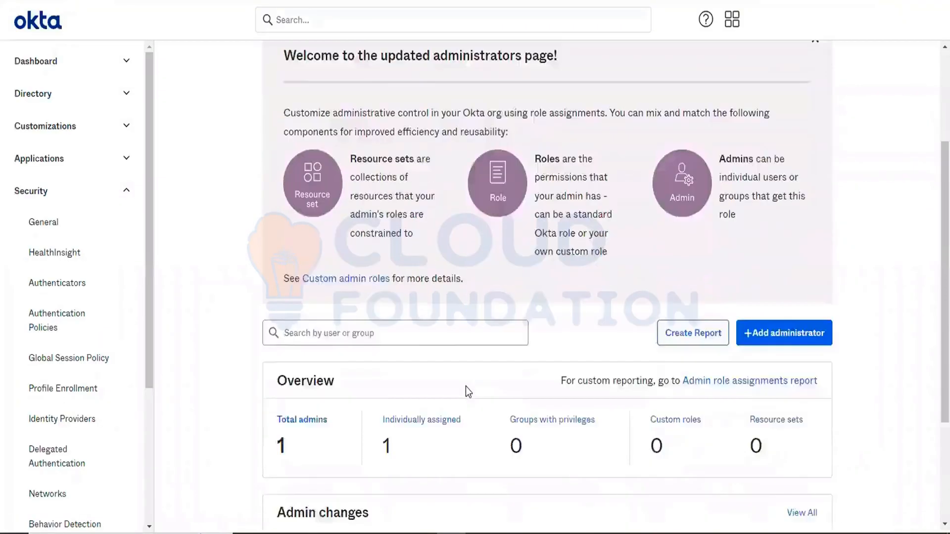
{"action": "scroll", "coordinate": [471, 262], "scroll_direction": "up", "scroll_amount": 4}
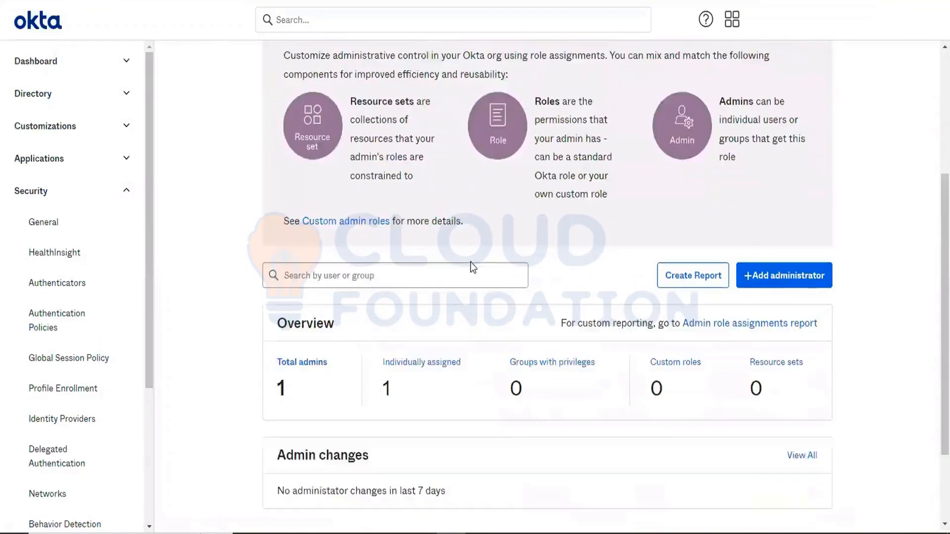
{"action": "left_click", "coordinate": [815, 83]}
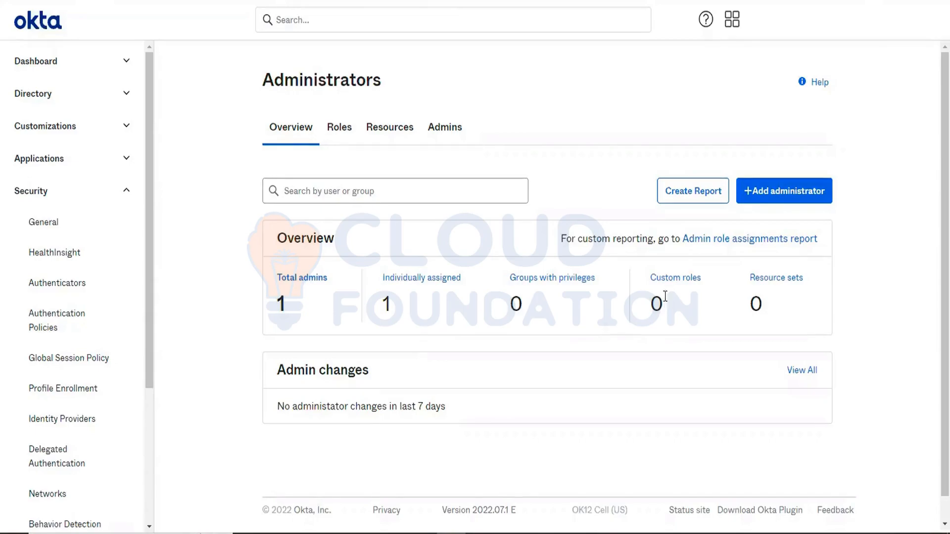
- Browse the Admins, Resources and Roles tabs and review the list of standard roles, returning to Overview
{"action": "left_click", "coordinate": [445, 128]}
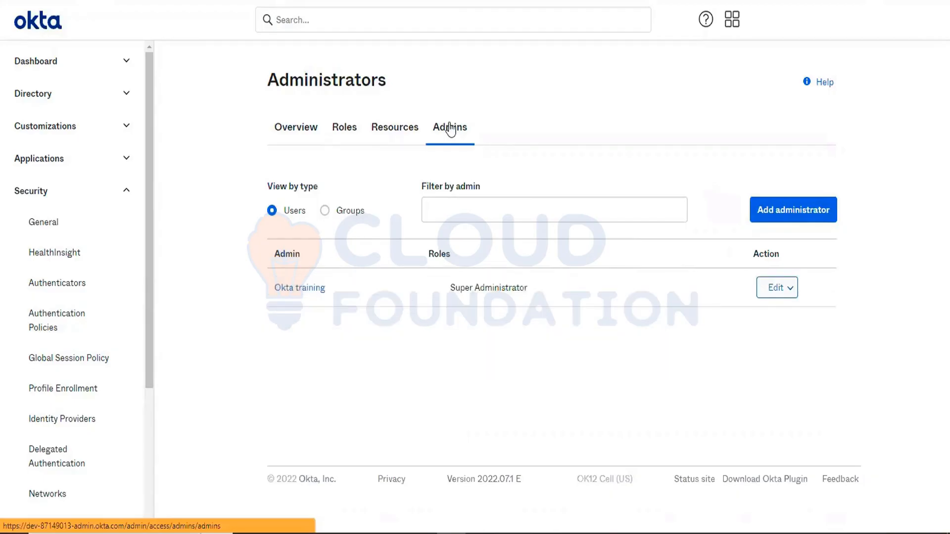
{"action": "left_click", "coordinate": [385, 130]}
{"action": "left_click", "coordinate": [352, 135]}
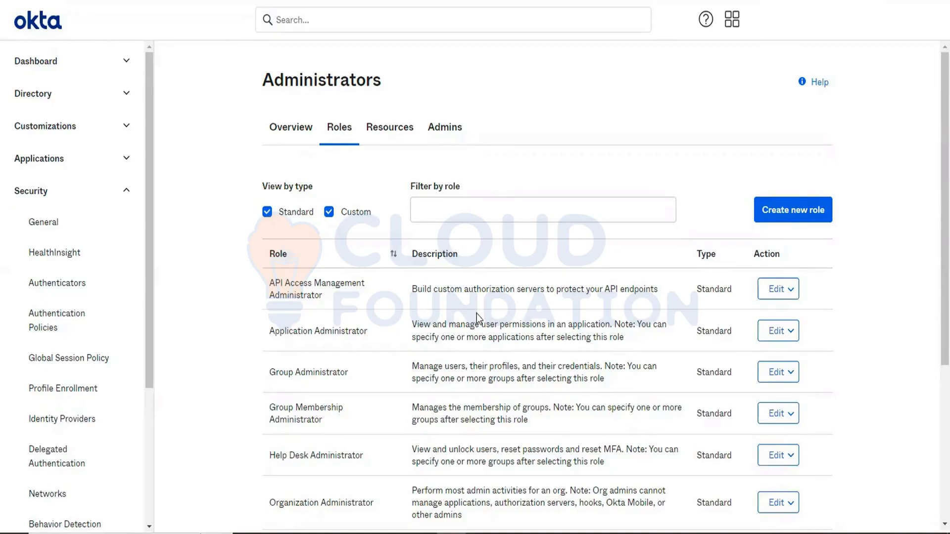
{"action": "scroll", "coordinate": [476, 314], "scroll_direction": "down", "scroll_amount": 3}
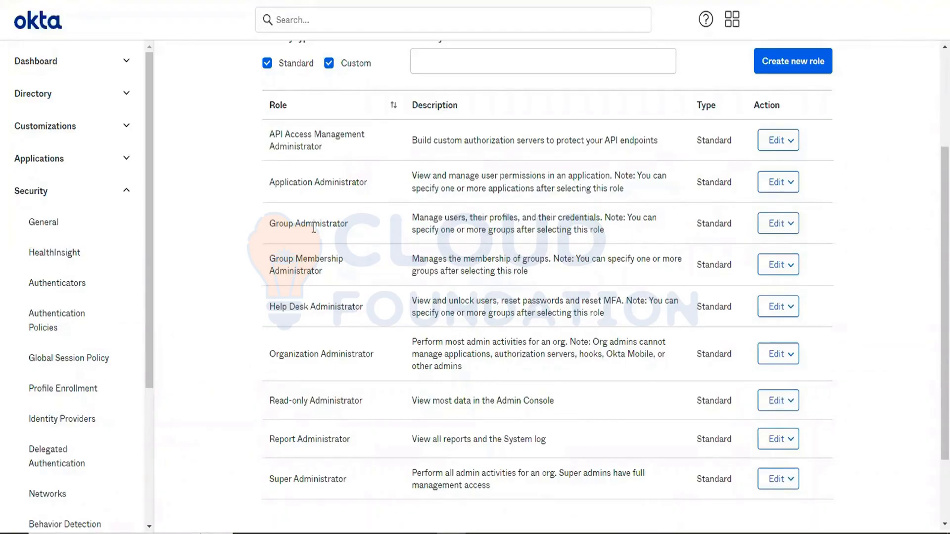
{"action": "scroll", "coordinate": [314, 228], "scroll_direction": "down", "scroll_amount": 2}
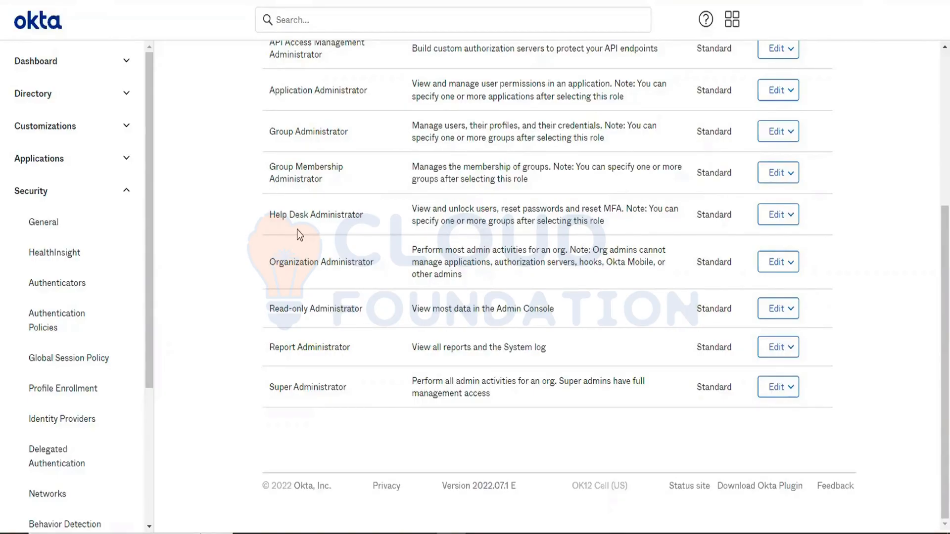
{"action": "scroll", "coordinate": [297, 229], "scroll_direction": "up", "scroll_amount": 5}
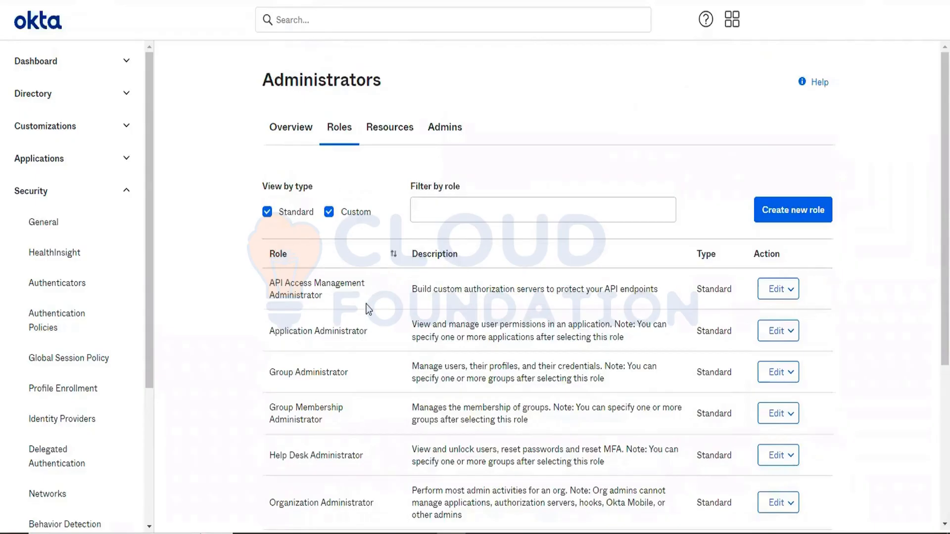
{"action": "left_click", "coordinate": [300, 144]}
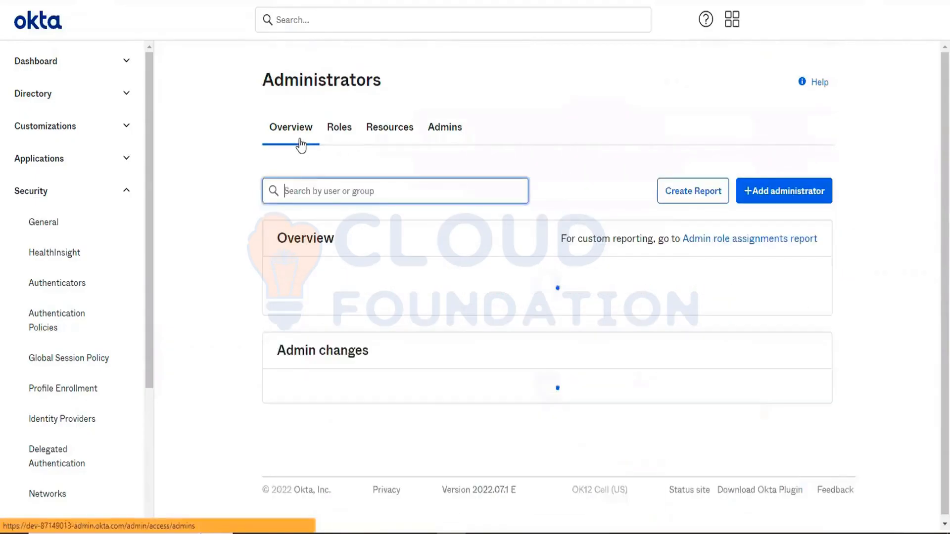
{"action": "left_click", "coordinate": [780, 191]}
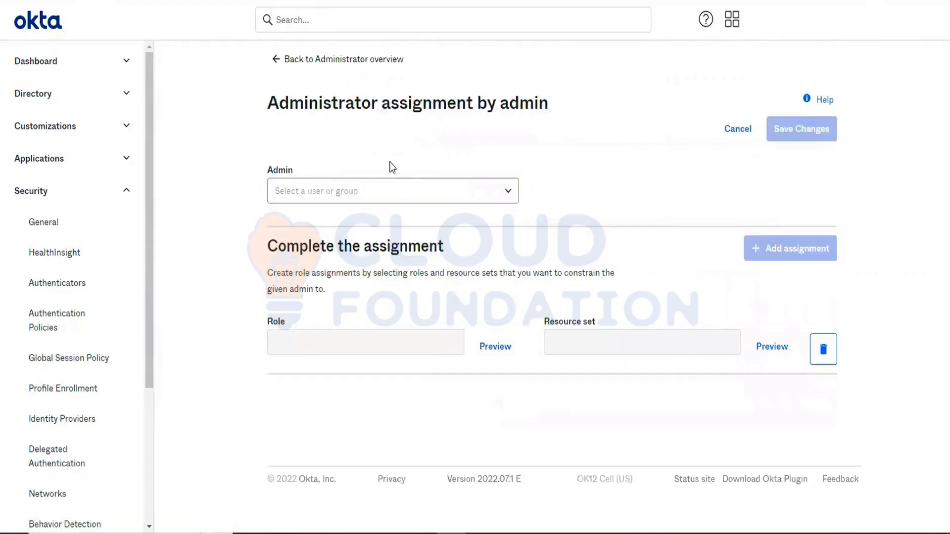
{"action": "left_click", "coordinate": [353, 197]}
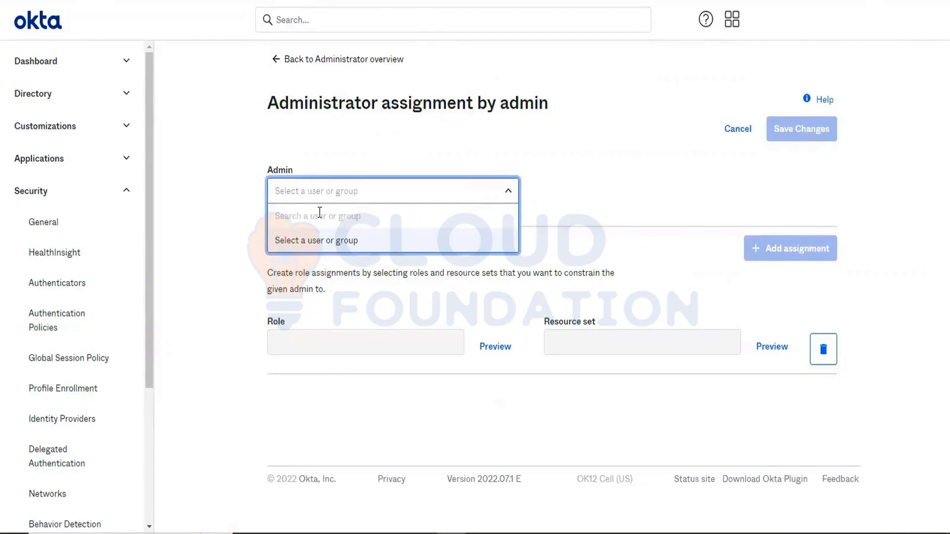
{"action": "type", "text": "as"}
{"action": "key", "text": "BackSpace"}
{"action": "key", "text": "BackSpace"}
{"action": "type", "text": "te"}
{"action": "key", "text": "BackSpace"}
{"action": "key", "text": "BackSpace"}
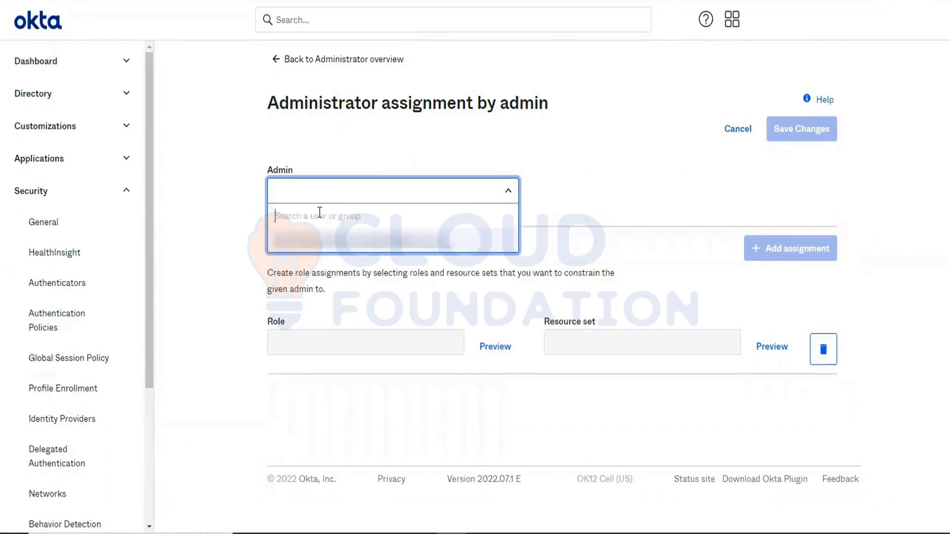
{"action": "type", "text": "te"}
{"action": "left_click", "coordinate": [596, 199]}
- Review the users in the Directory's People list, then return to the Administrators page
{"action": "left_click", "coordinate": [60, 95]}
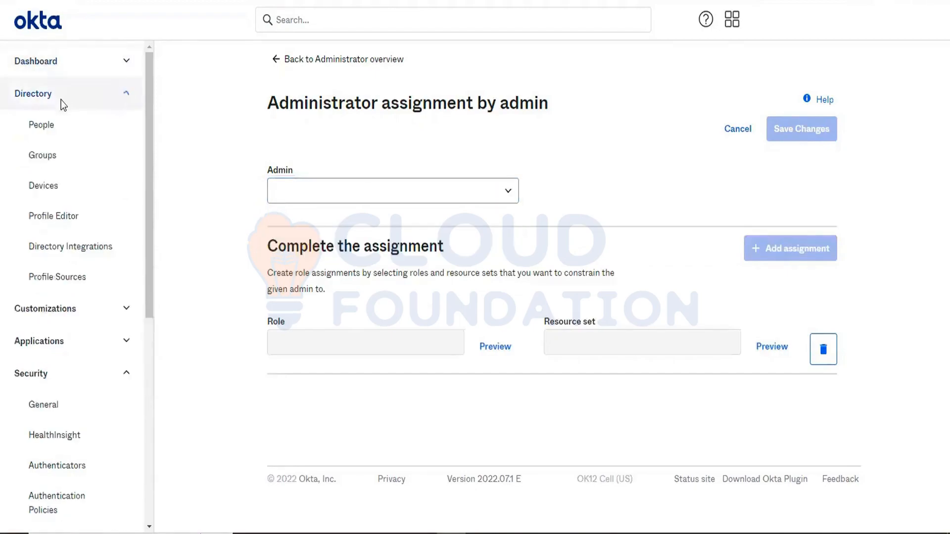
{"action": "left_click", "coordinate": [48, 131]}
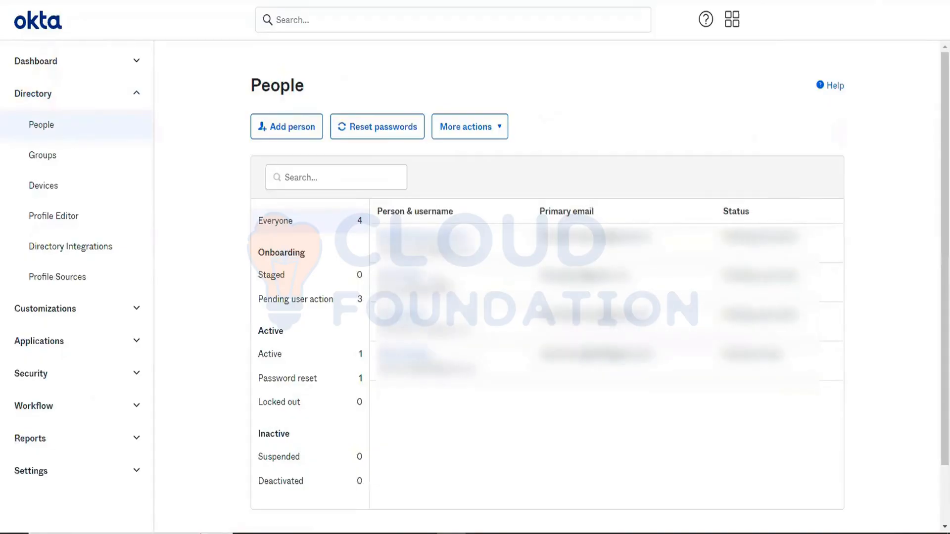
{"action": "left_click", "coordinate": [50, 375]}
{"action": "scroll", "coordinate": [50, 410], "scroll_direction": "down", "scroll_amount": 2}
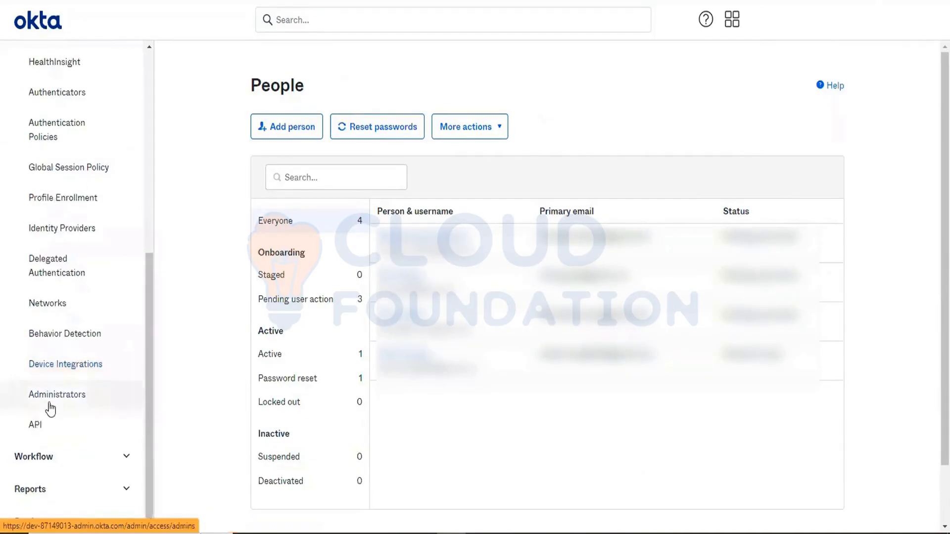
{"action": "left_click", "coordinate": [50, 410]}
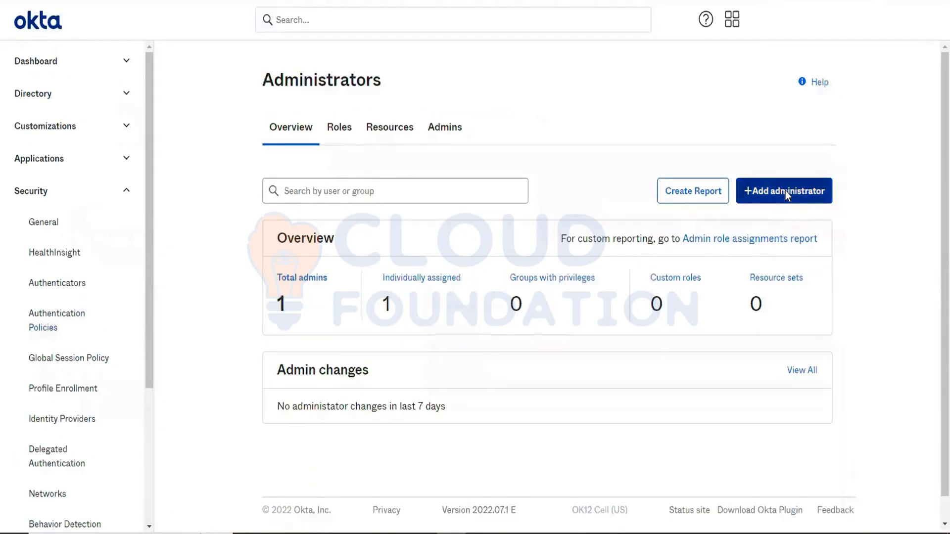
- Start adding an administrator and select the user found by searching pre as the admin
{"action": "left_click", "coordinate": [785, 191]}
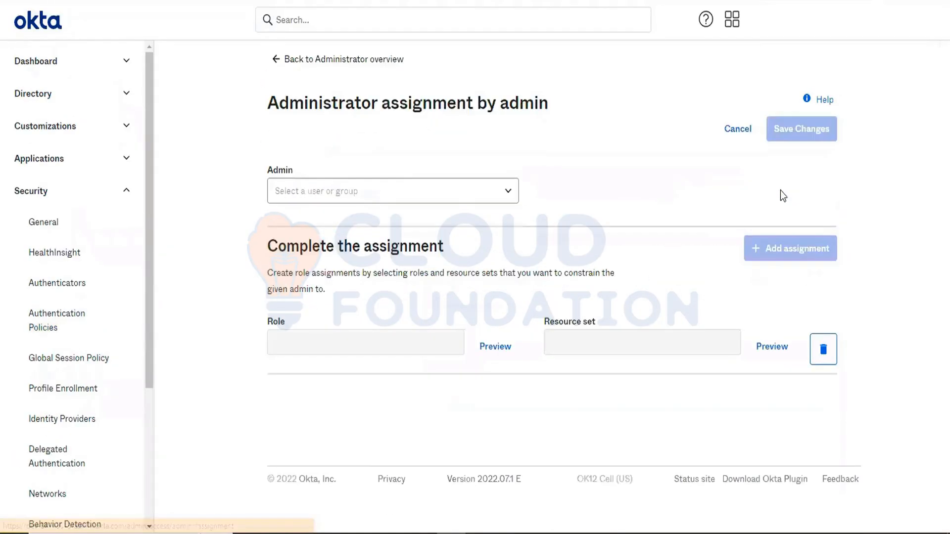
{"action": "left_click", "coordinate": [427, 193]}
{"action": "type", "text": "pre"}
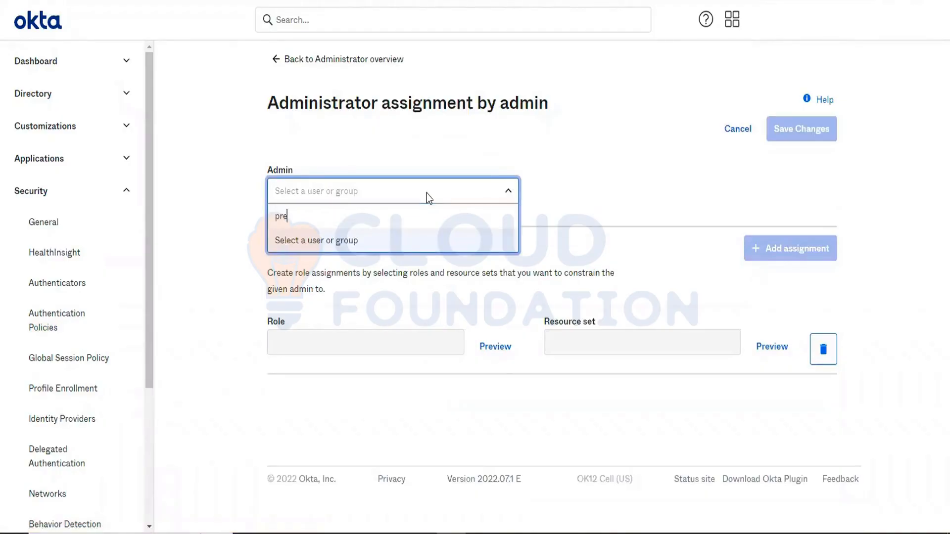
{"action": "left_click", "coordinate": [350, 243]}
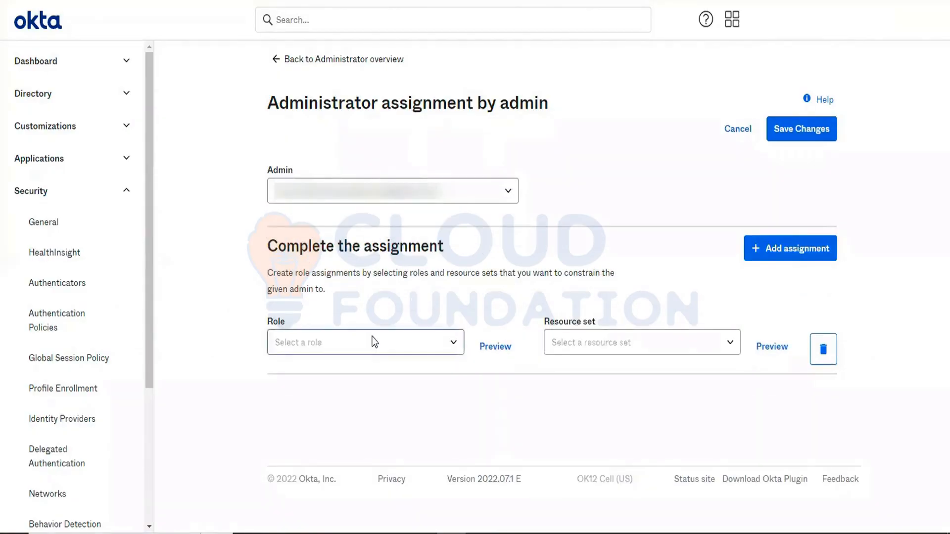
- Set the assignment's role to Organization Administrator
{"action": "left_click", "coordinate": [375, 341]}
{"action": "scroll", "coordinate": [429, 422], "scroll_direction": "down", "scroll_amount": 1}
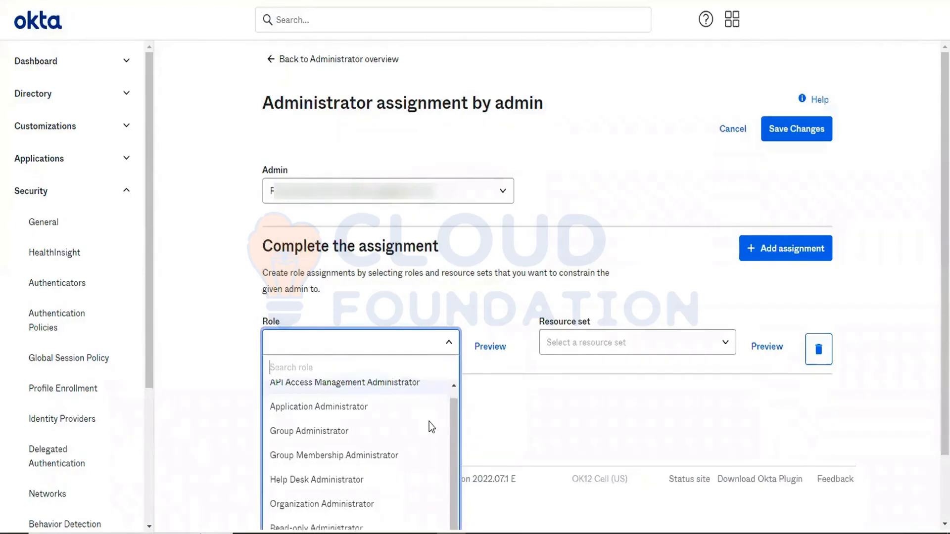
{"action": "scroll", "coordinate": [503, 392], "scroll_direction": "down", "scroll_amount": 2}
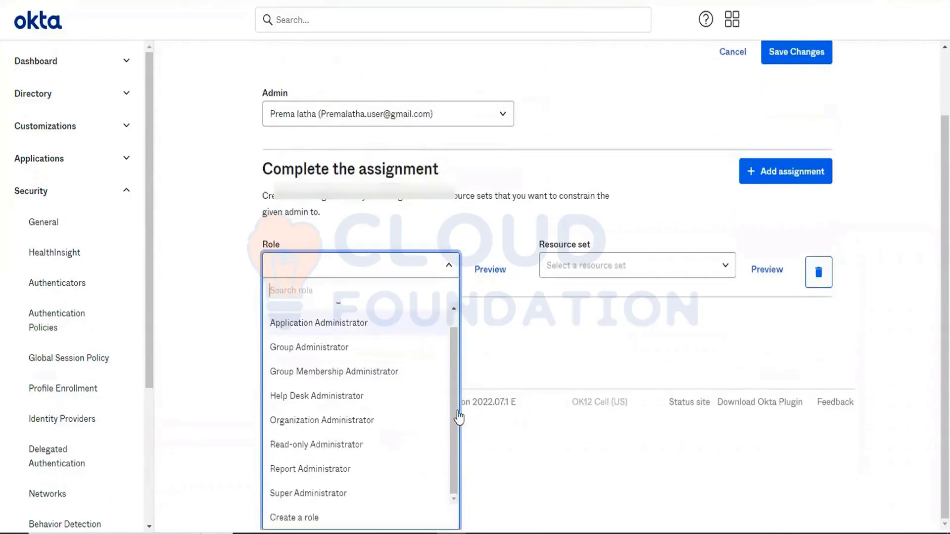
{"action": "scroll", "coordinate": [350, 403], "scroll_direction": "up", "scroll_amount": 1}
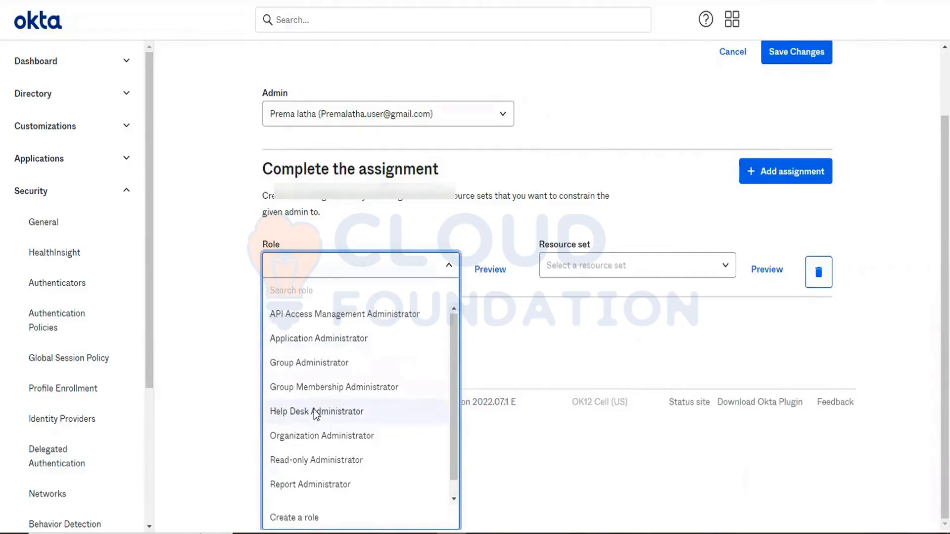
{"action": "scroll", "coordinate": [315, 414], "scroll_direction": "down", "scroll_amount": 1}
{"action": "scroll", "coordinate": [313, 410], "scroll_direction": "up", "scroll_amount": 1}
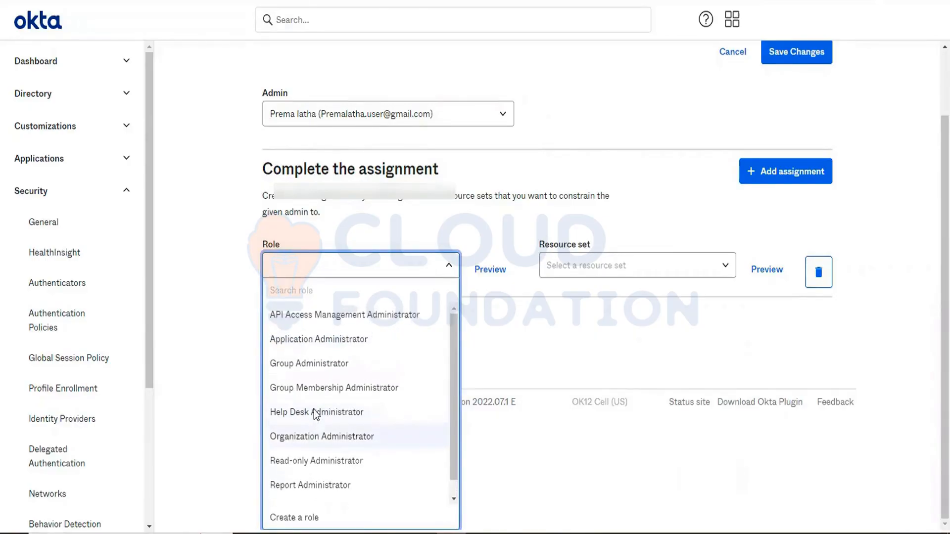
{"action": "left_click", "coordinate": [303, 441]}
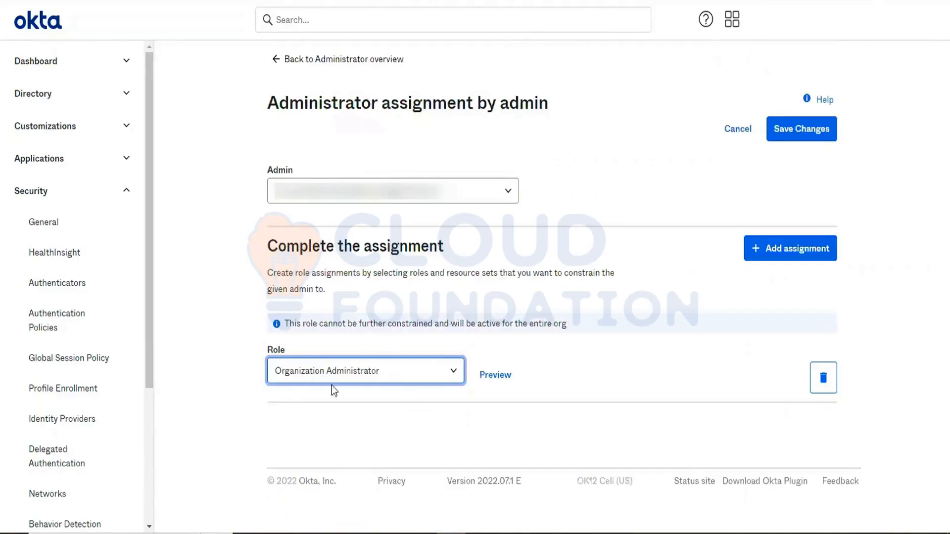
- Preview the Organization Administrator role and read its description
{"action": "left_click", "coordinate": [494, 375]}
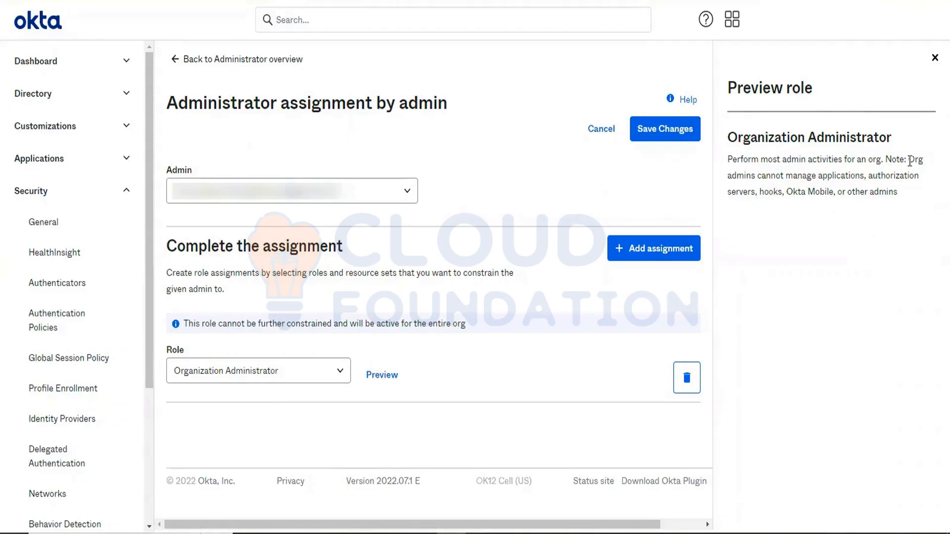
{"action": "left_click_drag", "start_coordinate": [910, 160], "coordinate": [912, 194]}
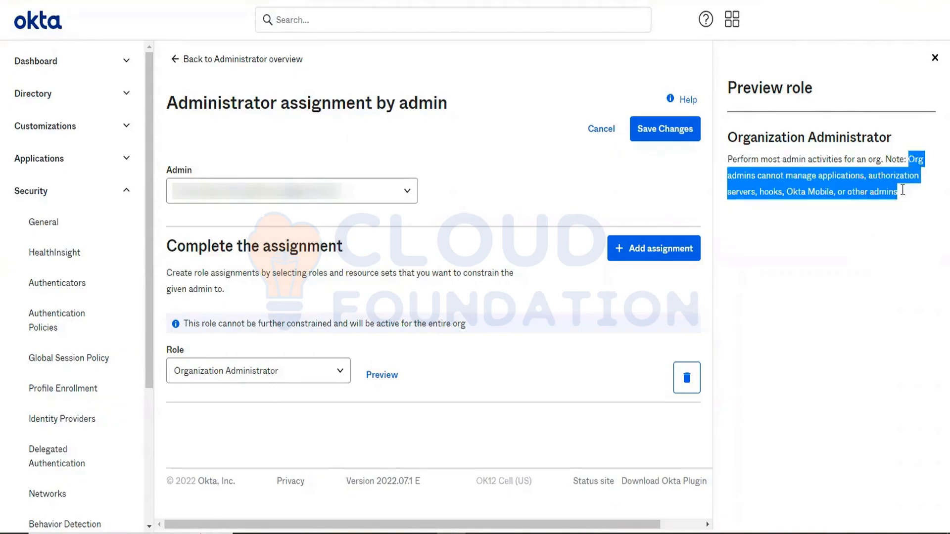
{"action": "left_click", "coordinate": [850, 192]}
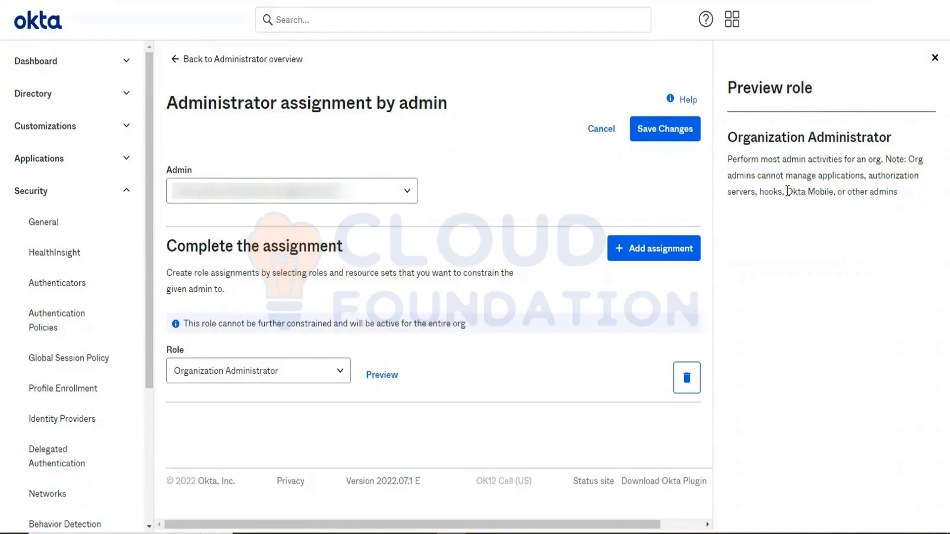
{"action": "left_click_drag", "start_coordinate": [787, 191], "coordinate": [839, 192]}
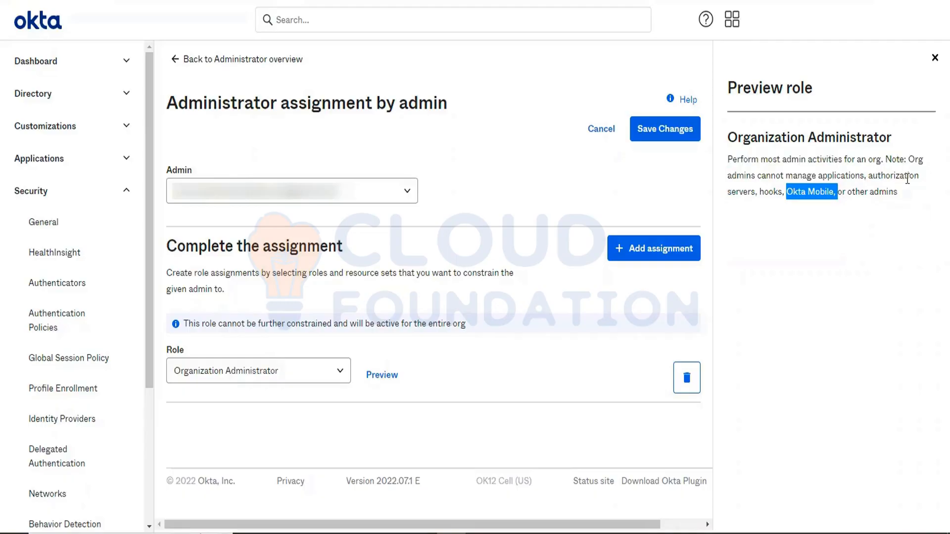
{"action": "left_click", "coordinate": [764, 211]}
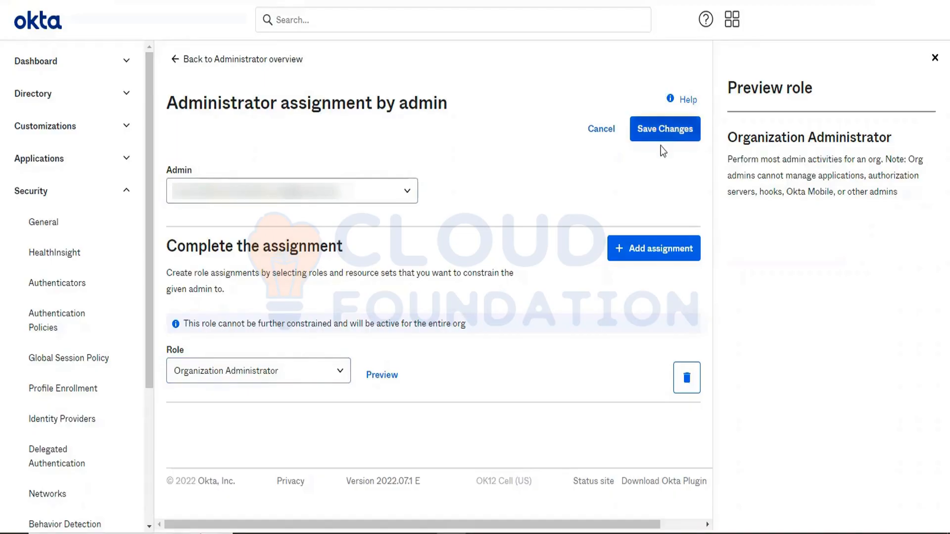
- Save the administrator assignment
{"action": "left_click", "coordinate": [661, 132]}
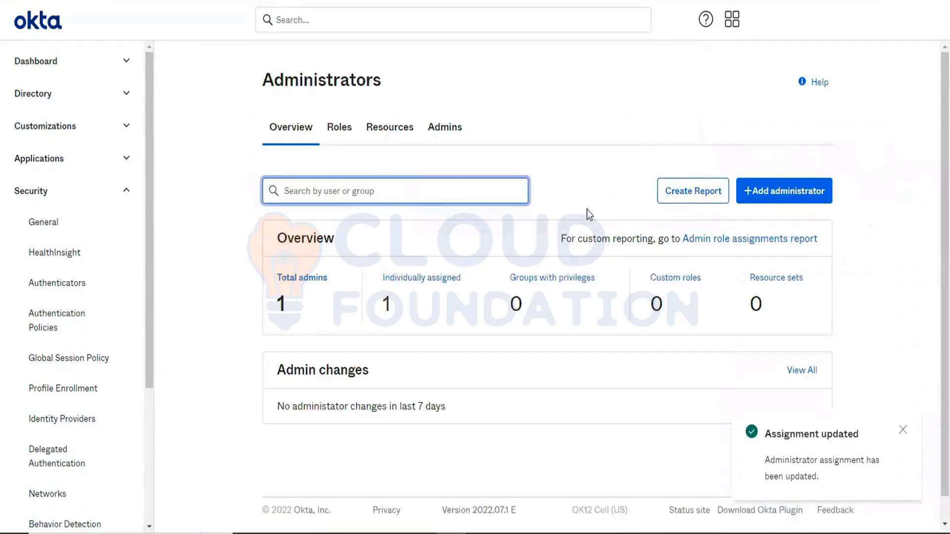
{"action": "scroll", "coordinate": [465, 382], "scroll_direction": "down", "scroll_amount": 1}
{"action": "scroll", "coordinate": [463, 382], "scroll_direction": "up", "scroll_amount": 1}
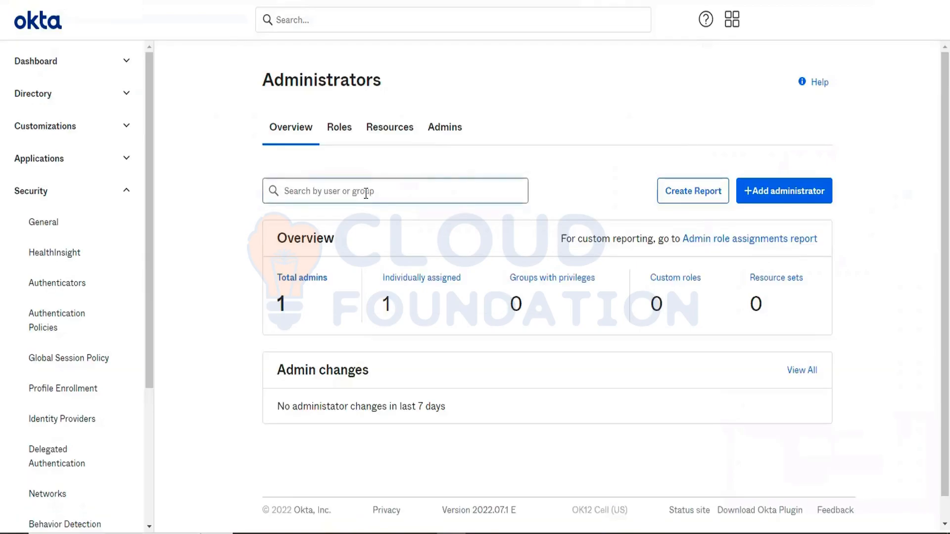
- Search the administrators for the user and open their profile, reviewing its Profile and Devices tabs
{"action": "left_click", "coordinate": [397, 197]}
{"action": "key", "text": "ctrl+v"}
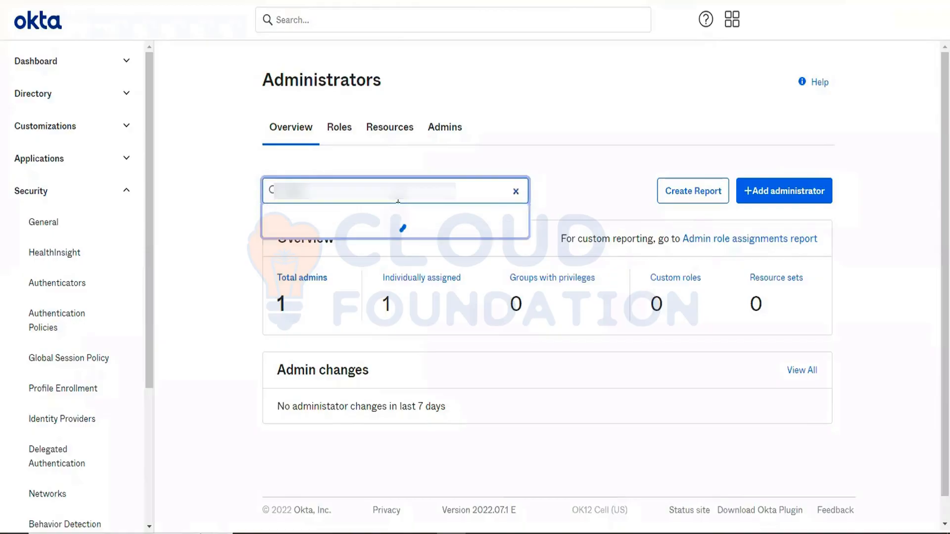
{"action": "left_click", "coordinate": [363, 224]}
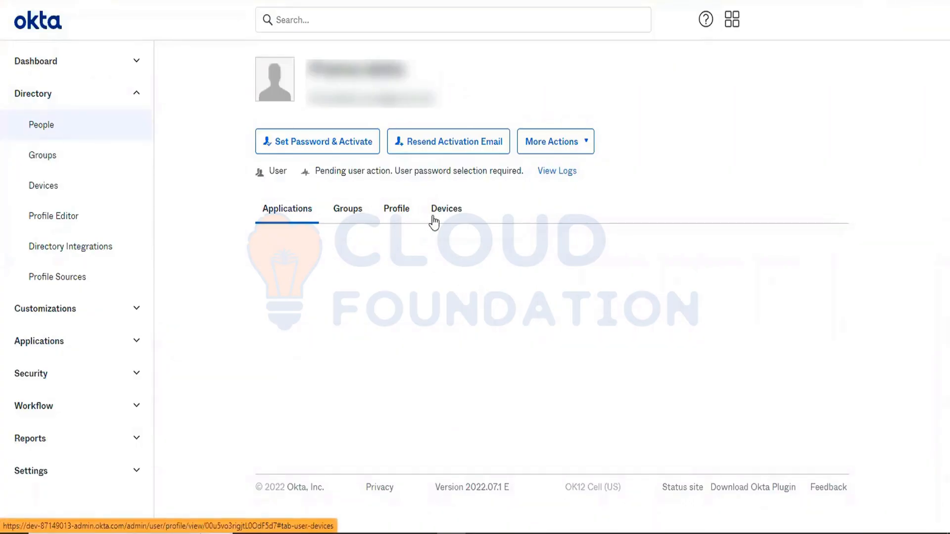
{"action": "left_click", "coordinate": [407, 218]}
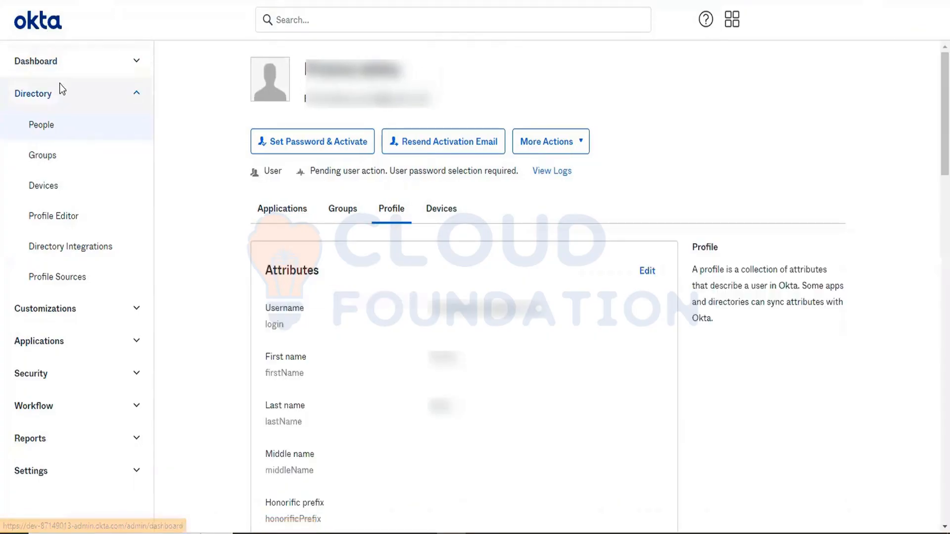
{"action": "left_click", "coordinate": [430, 214]}
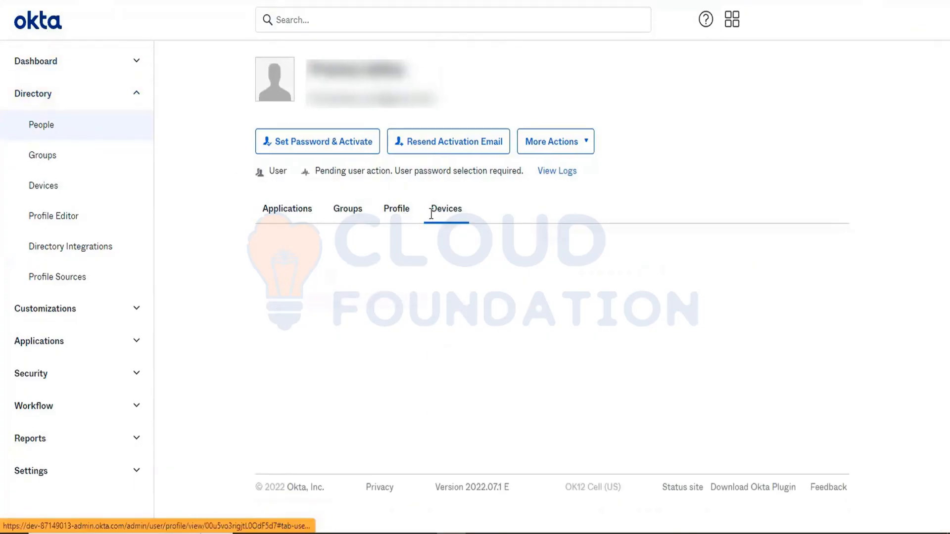
- Return to Administrators, add an extra empty assignment for the user, remove it, and save confirming the deletion
{"action": "left_click", "coordinate": [41, 375]}
{"action": "left_click", "coordinate": [53, 495]}
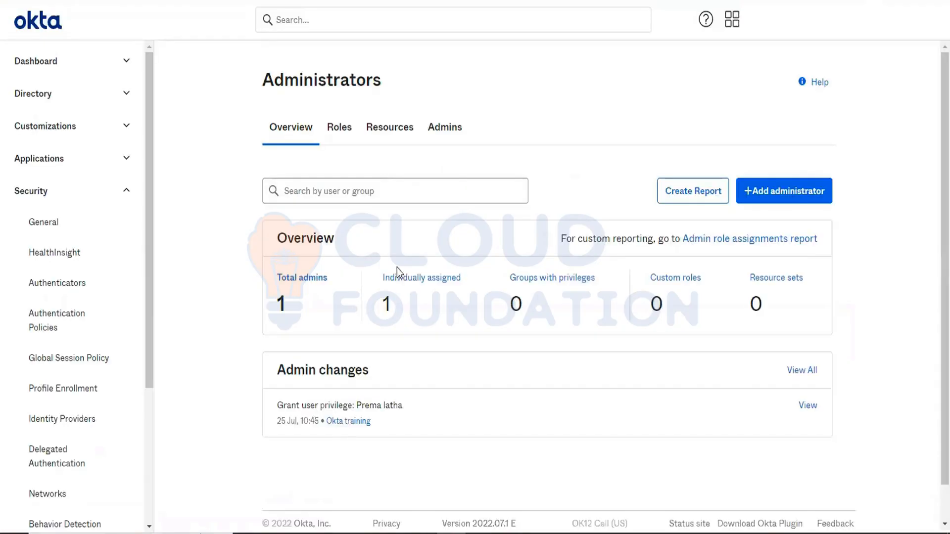
{"action": "left_click", "coordinate": [421, 192]}
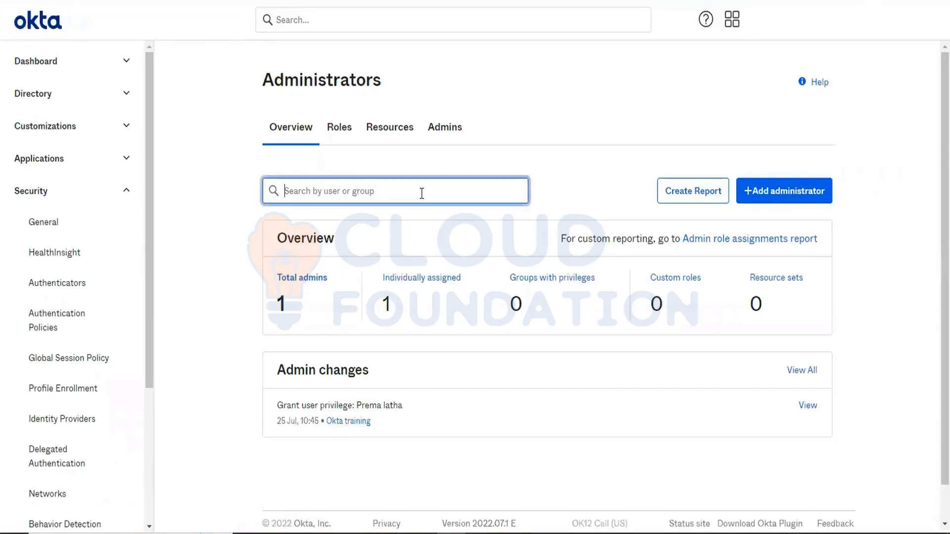
{"action": "left_click", "coordinate": [765, 189]}
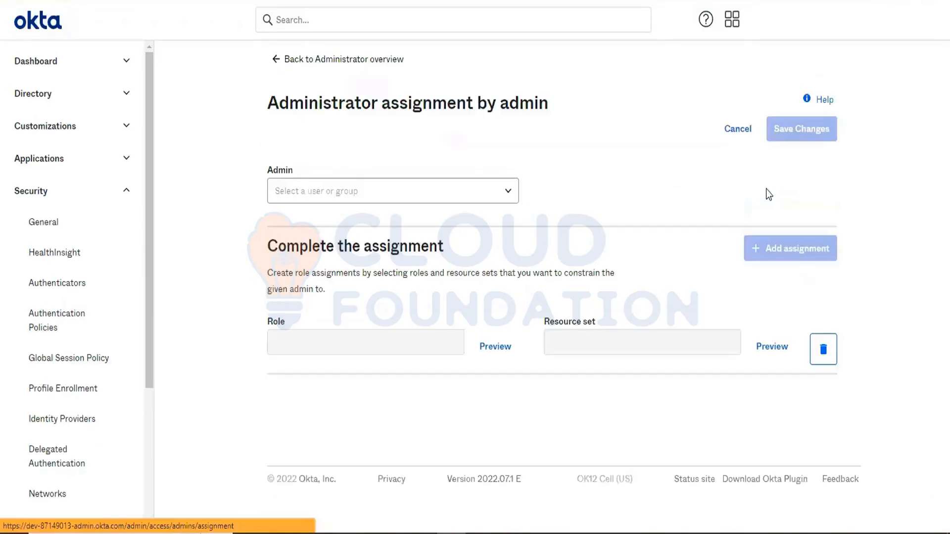
{"action": "left_click", "coordinate": [386, 193]}
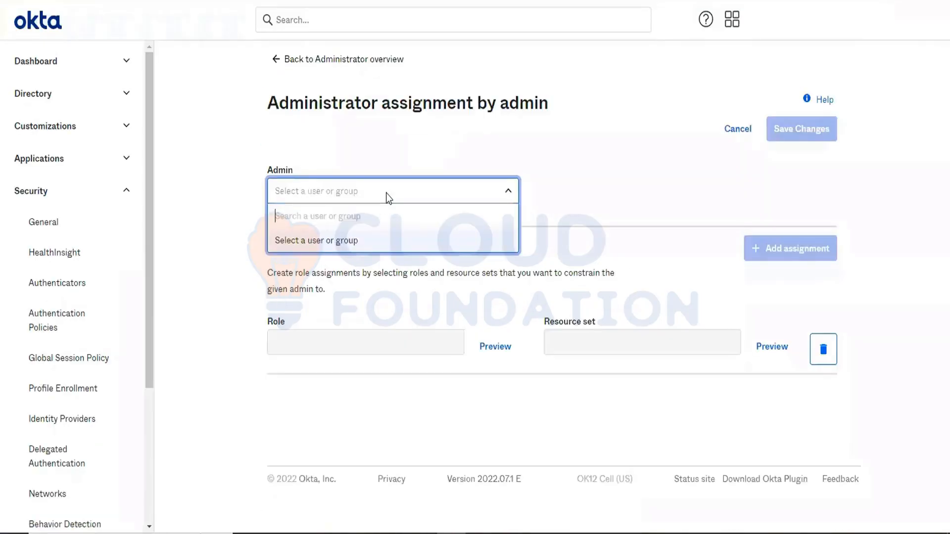
{"action": "left_click", "coordinate": [338, 243]}
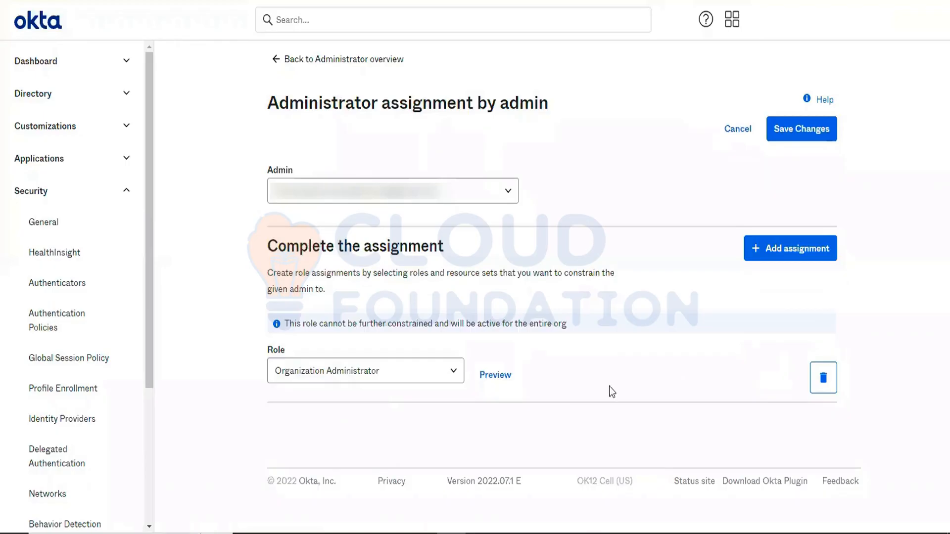
{"action": "left_click", "coordinate": [793, 248]}
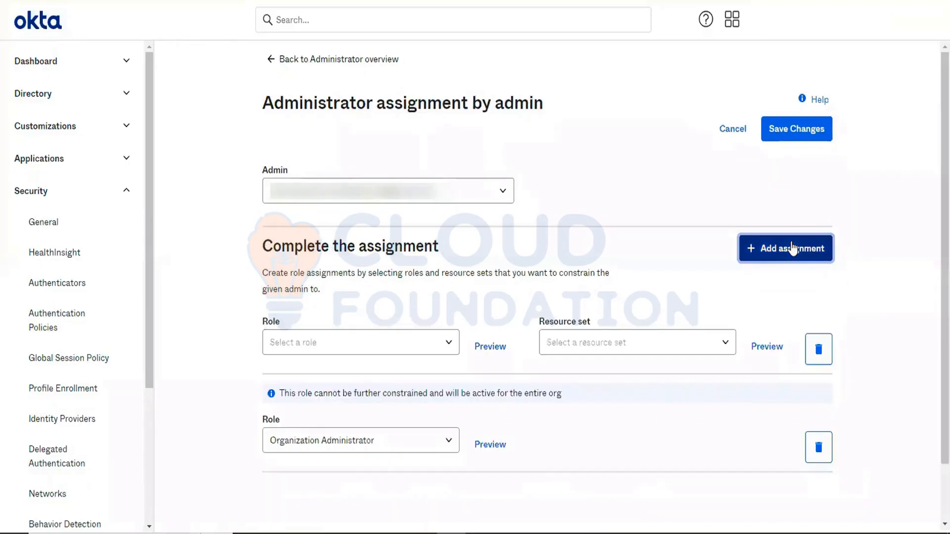
{"action": "left_click", "coordinate": [817, 352]}
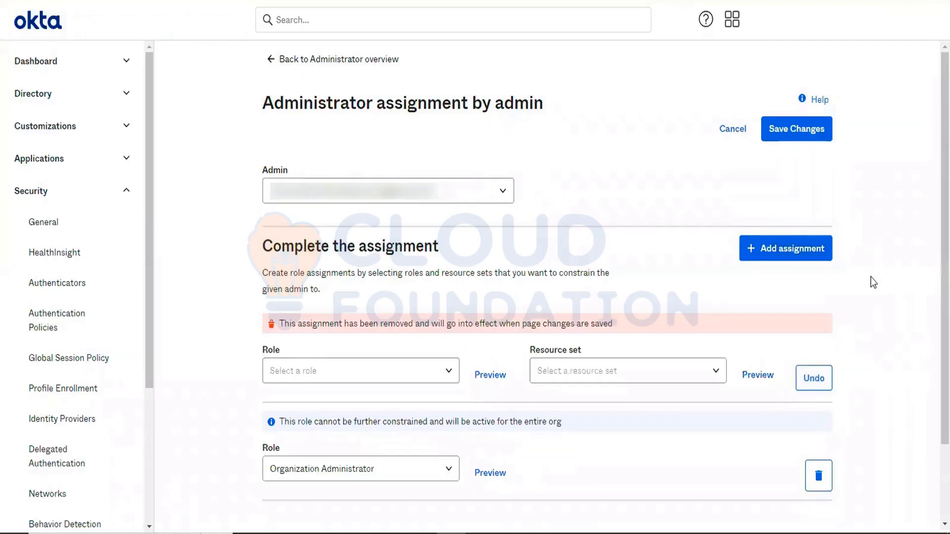
{"action": "scroll", "coordinate": [872, 282], "scroll_direction": "down", "scroll_amount": 2}
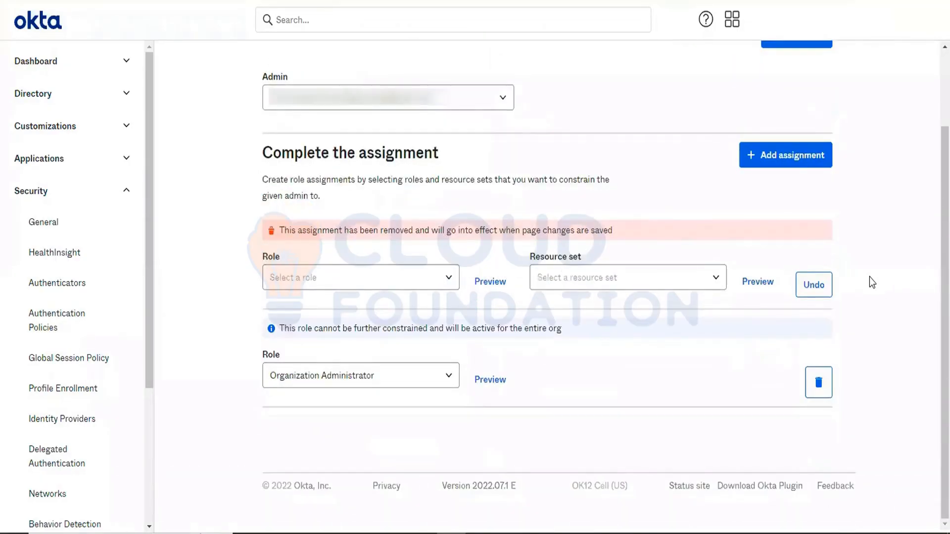
{"action": "left_click", "coordinate": [804, 44]}
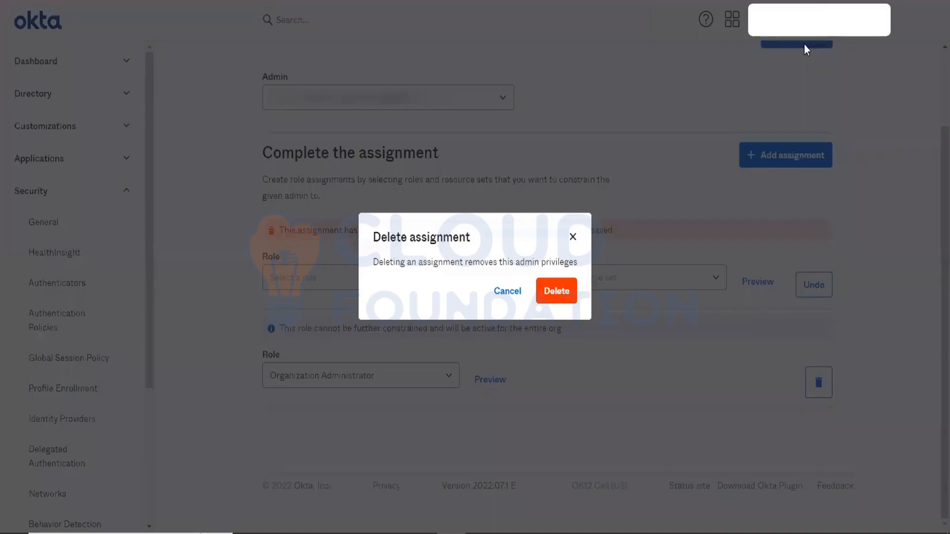
{"action": "left_click", "coordinate": [569, 290]}
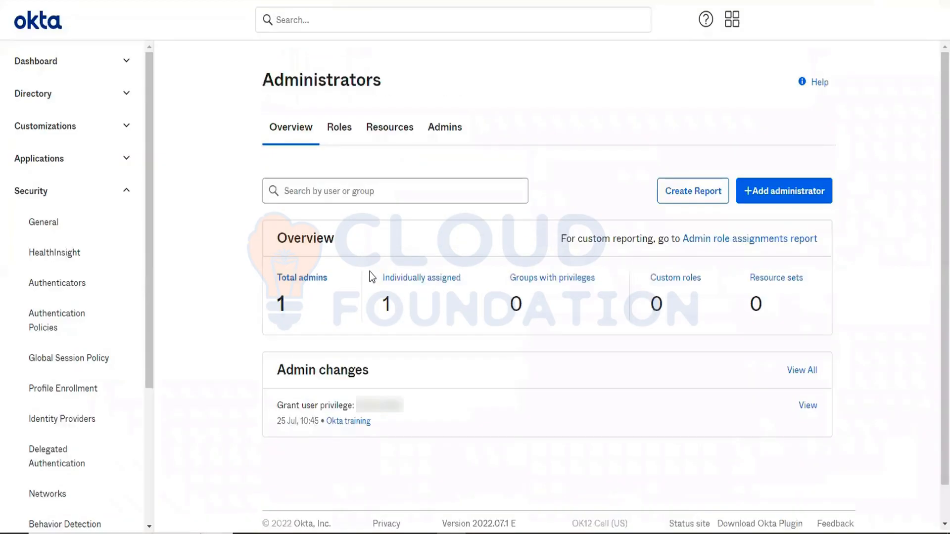
- Request the admin role assignments report for individually assigned admins
{"action": "left_click", "coordinate": [412, 278]}
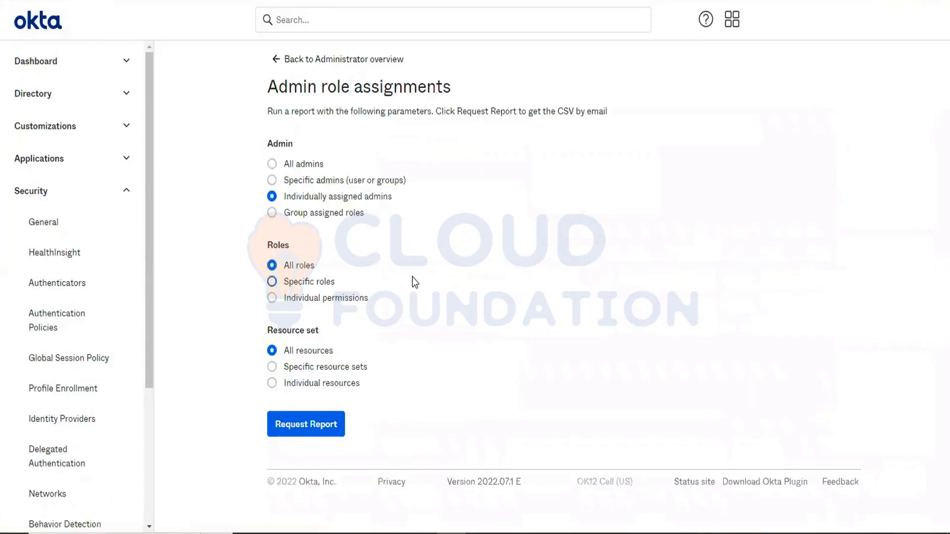
{"action": "left_click", "coordinate": [294, 424]}
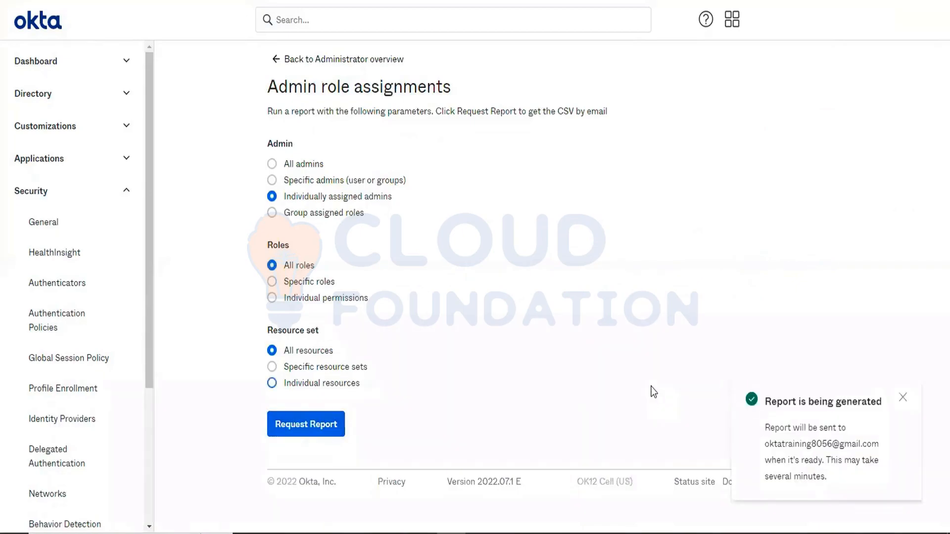
{"action": "left_click", "coordinate": [11, 0]}
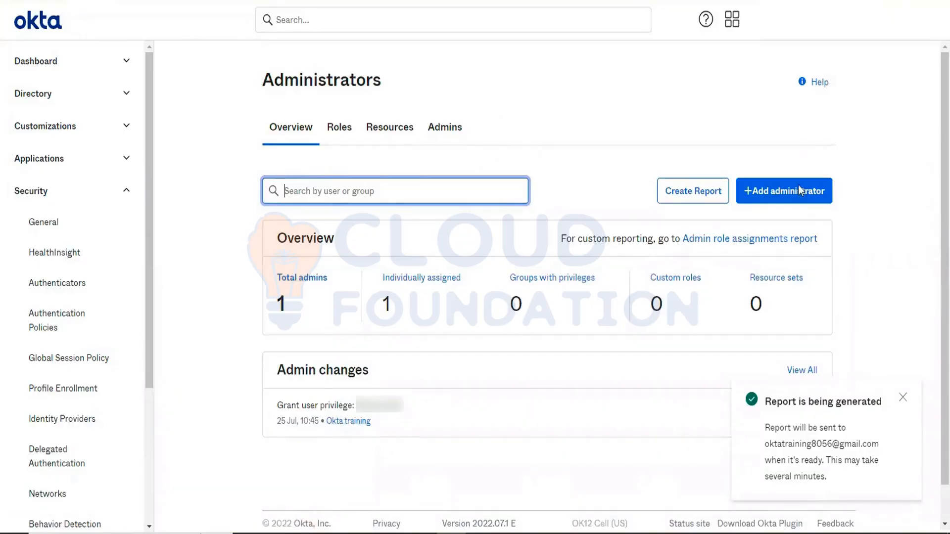
- Review the Admins tab listing administrators with their roles and the new admin's Edit options
{"action": "left_click", "coordinate": [691, 197]}
{"action": "left_click", "coordinate": [337, 59]}
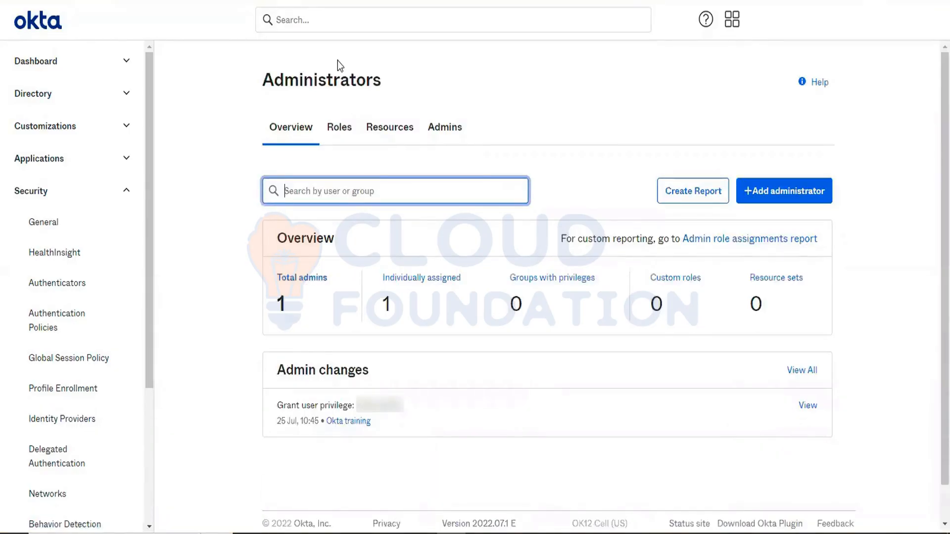
{"action": "left_click", "coordinate": [440, 130]}
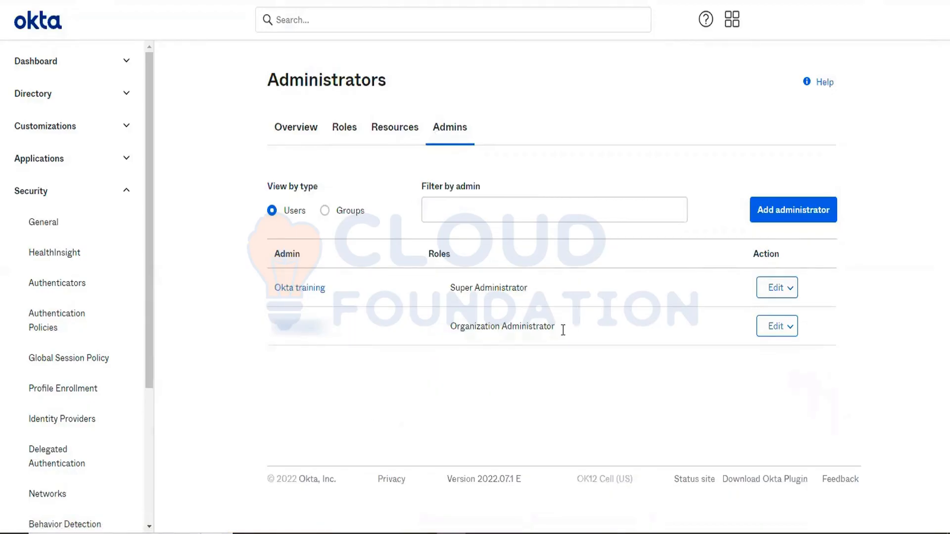
{"action": "left_click_drag", "start_coordinate": [563, 326], "coordinate": [445, 323]}
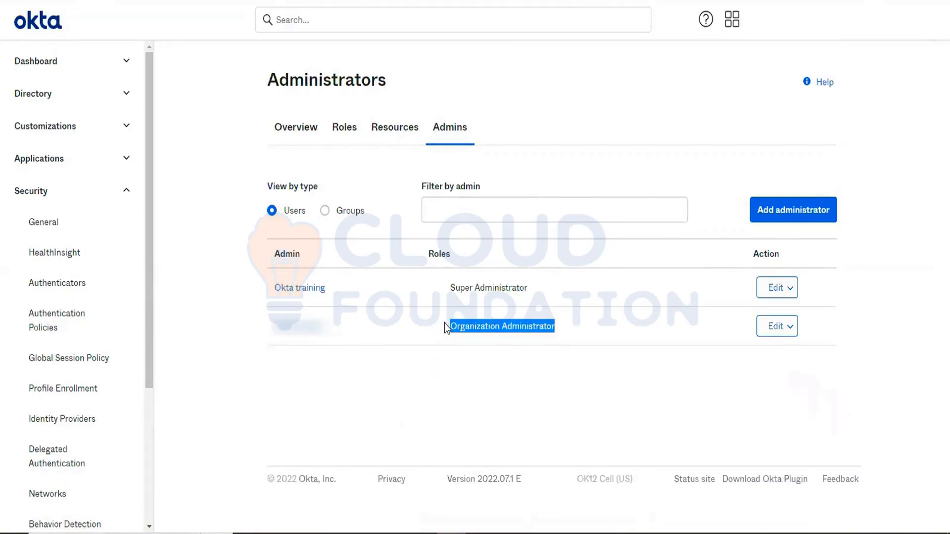
{"action": "left_click", "coordinate": [775, 334]}
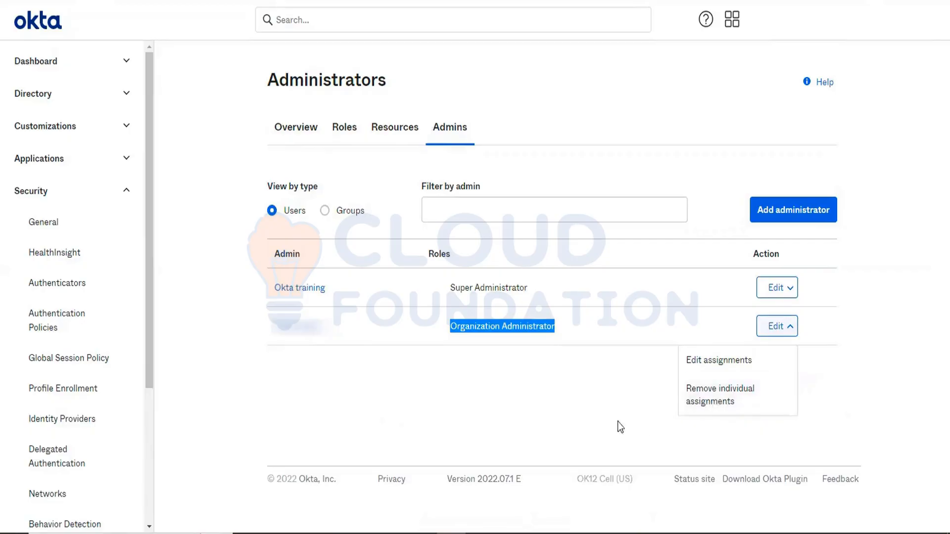
{"action": "left_click", "coordinate": [626, 398]}
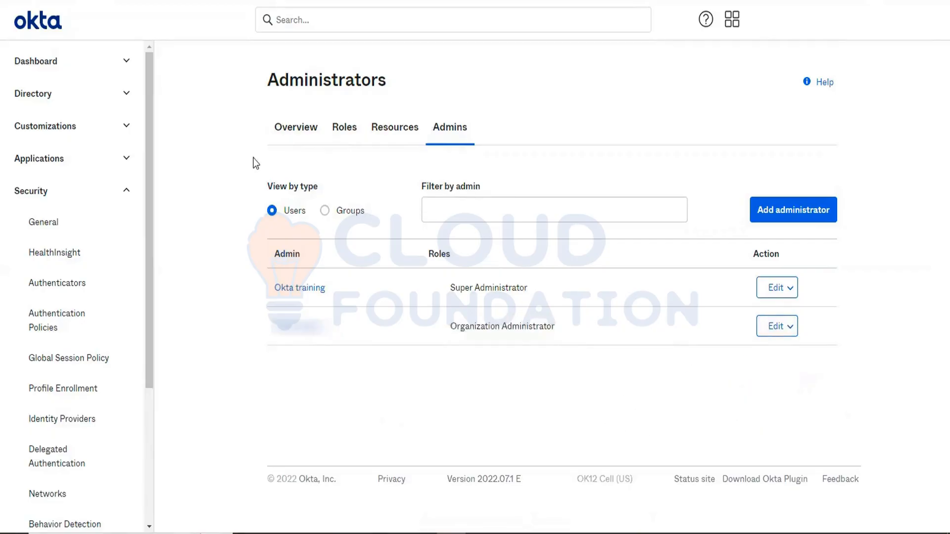
- Start adding an administrator and select the user found by searching clo as the admin
{"action": "left_click", "coordinate": [299, 128]}
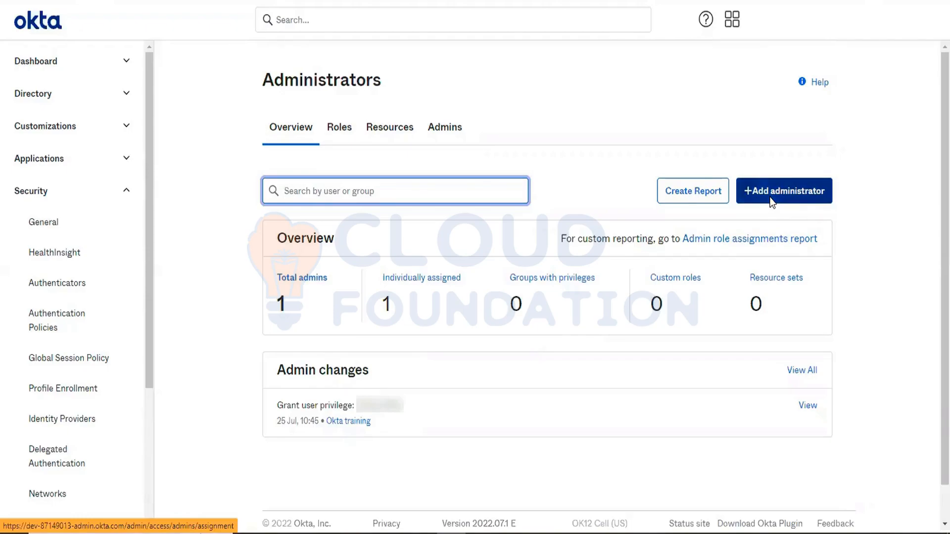
{"action": "left_click", "coordinate": [771, 200]}
{"action": "left_click", "coordinate": [362, 197]}
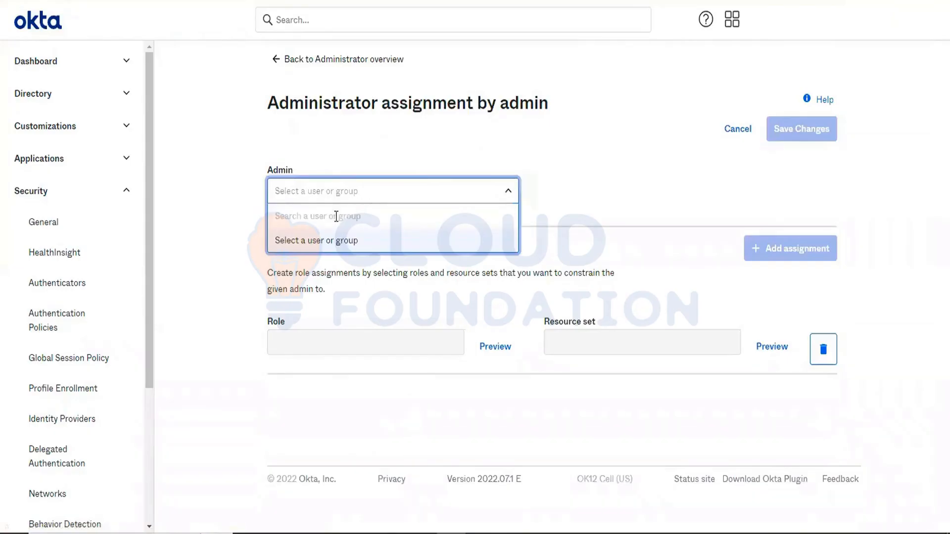
{"action": "type", "text": "clo"}
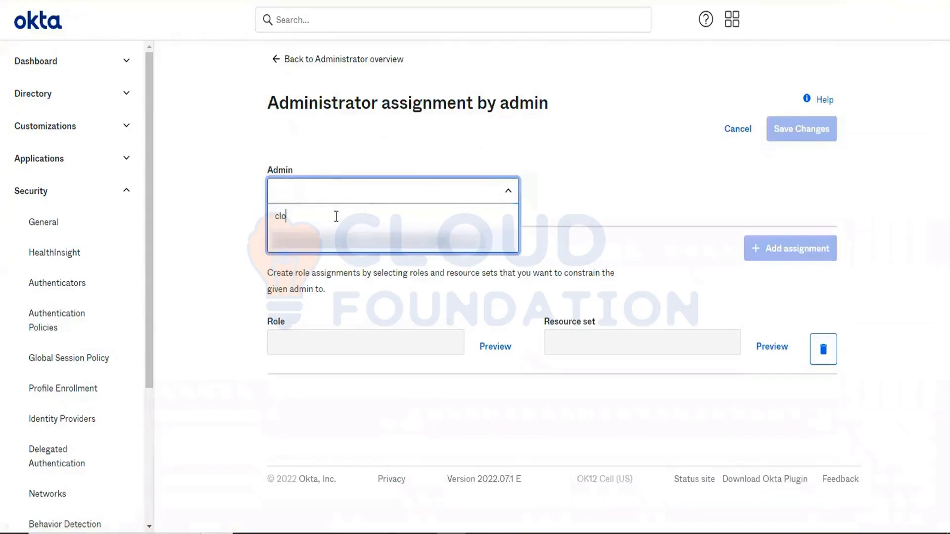
{"action": "left_click", "coordinate": [344, 243]}
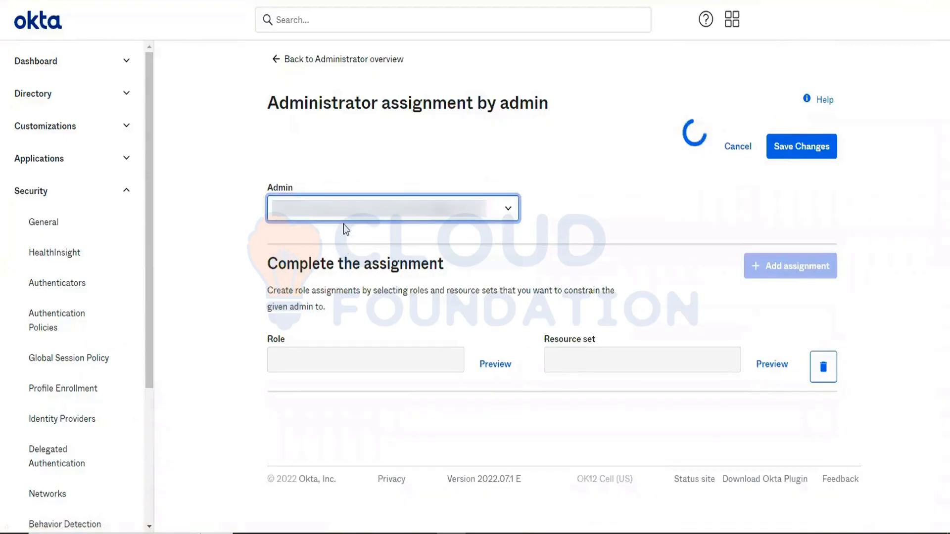
- Create a new role from the role list and name it CreateUser
{"action": "left_click", "coordinate": [356, 342]}
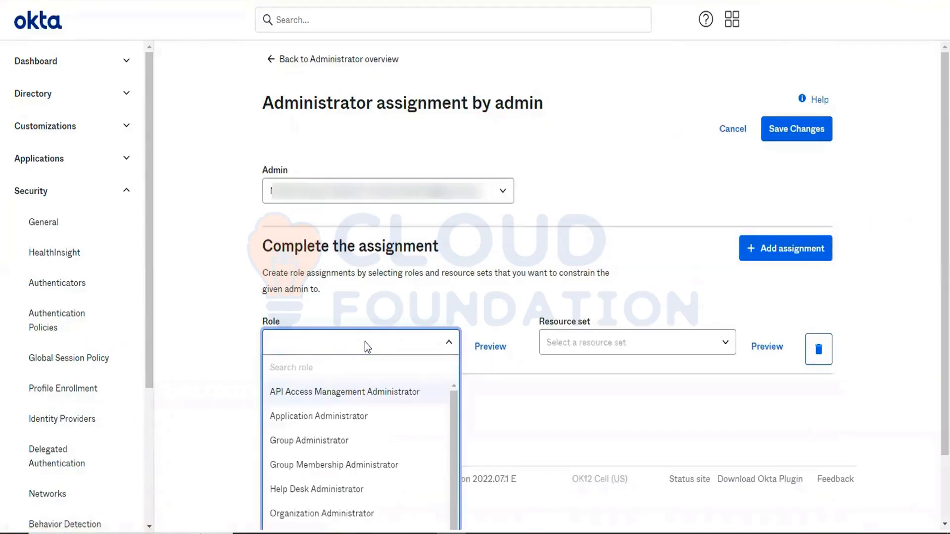
{"action": "scroll", "coordinate": [377, 376], "scroll_direction": "down", "scroll_amount": 2}
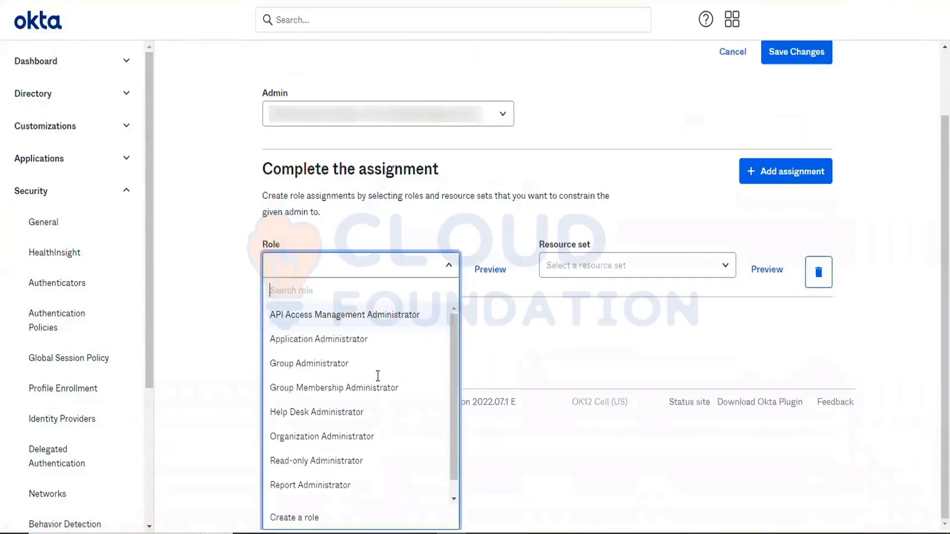
{"action": "left_click", "coordinate": [300, 520]}
{"action": "left_click", "coordinate": [174, 212]}
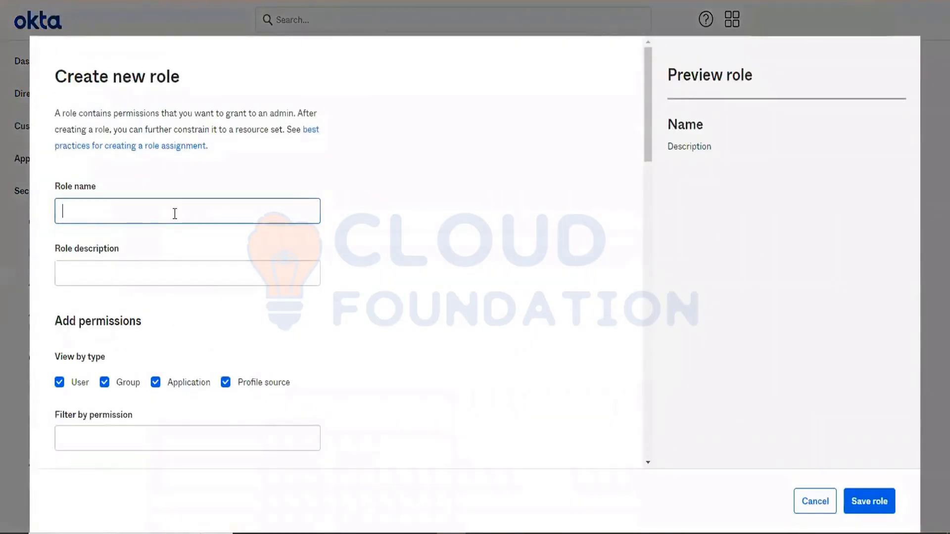
{"action": "type", "text": "Cr"}
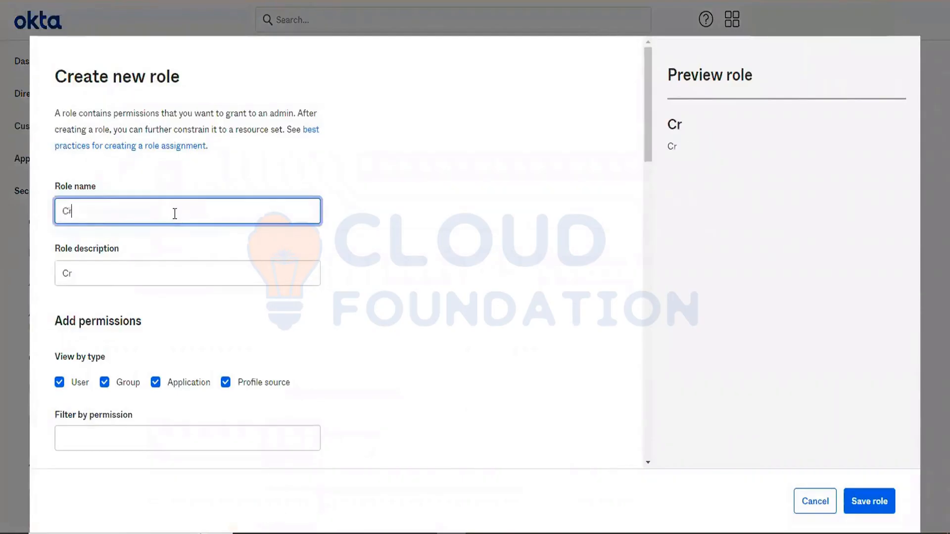
{"action": "type", "text": "eateUser"}
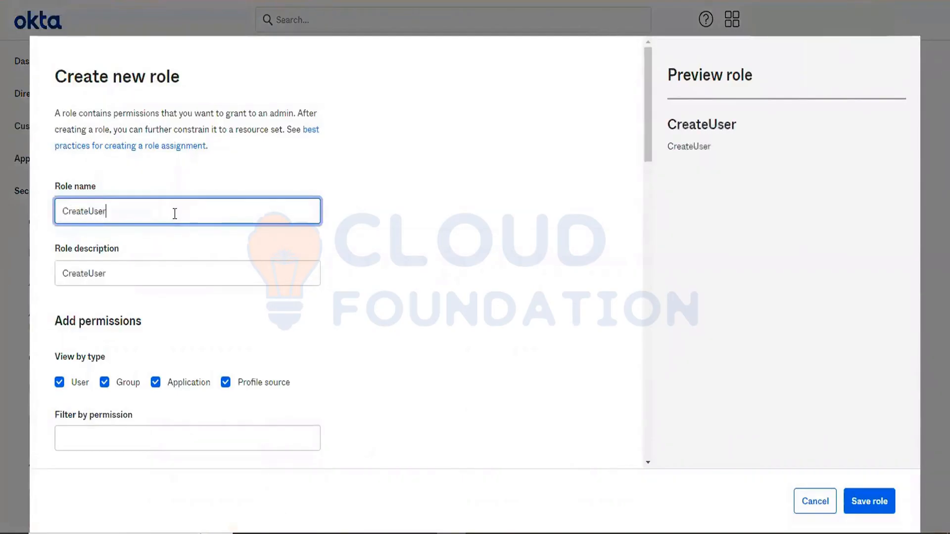
- Set the role description to "CreateUser - used to crete user only"
{"action": "left_click", "coordinate": [129, 280]}
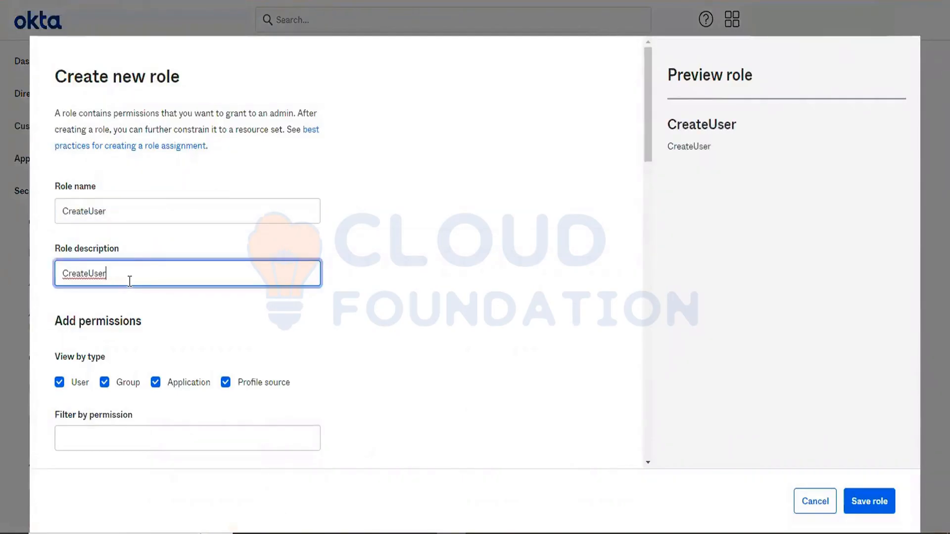
{"action": "type", "text": "- used to crete"}
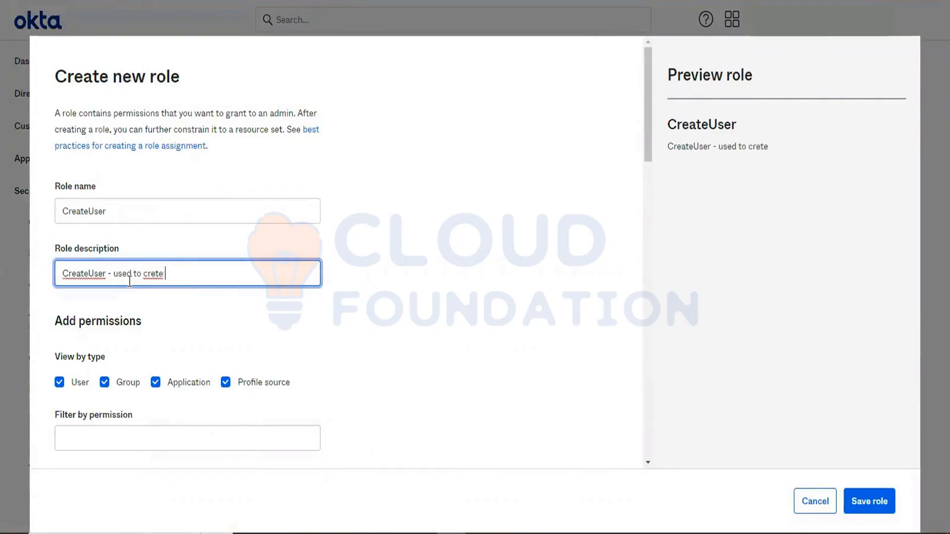
{"action": "type", "text": " user only"}
{"action": "right_click", "coordinate": [150, 280]}
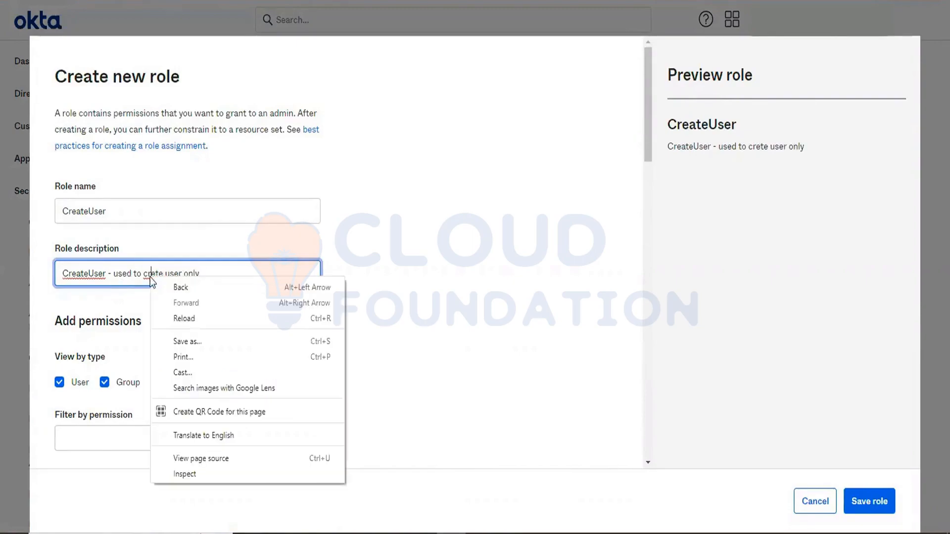
{"action": "left_click", "coordinate": [153, 276]}
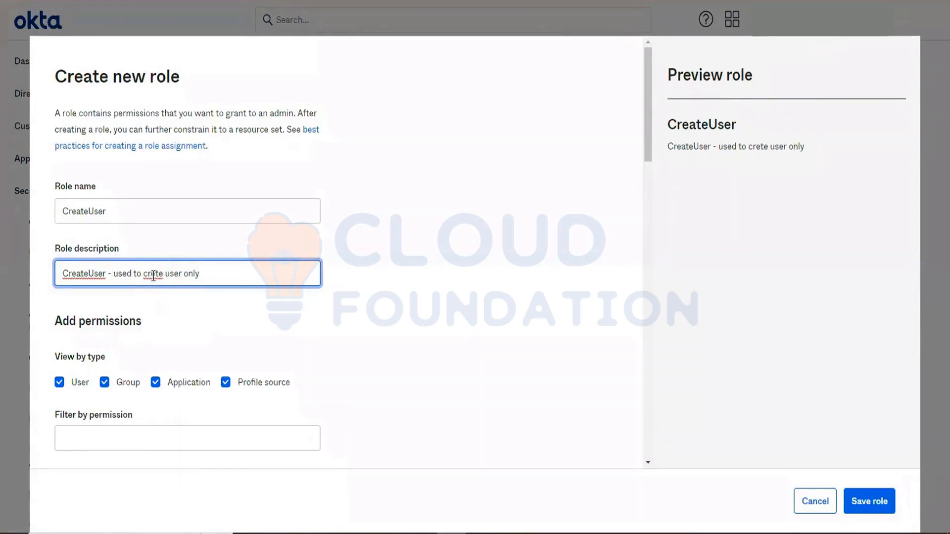
- Correct the role description's typo so it reads "CreateUser - used to create user only"
{"action": "right_click", "coordinate": [153, 276]}
{"action": "left_click", "coordinate": [168, 277]}
{"action": "type", "text": "a"}
- Limit the permission view to the User type by clearing Group, Application and Profile source
{"action": "scroll", "coordinate": [409, 353], "scroll_direction": "down", "scroll_amount": 6}
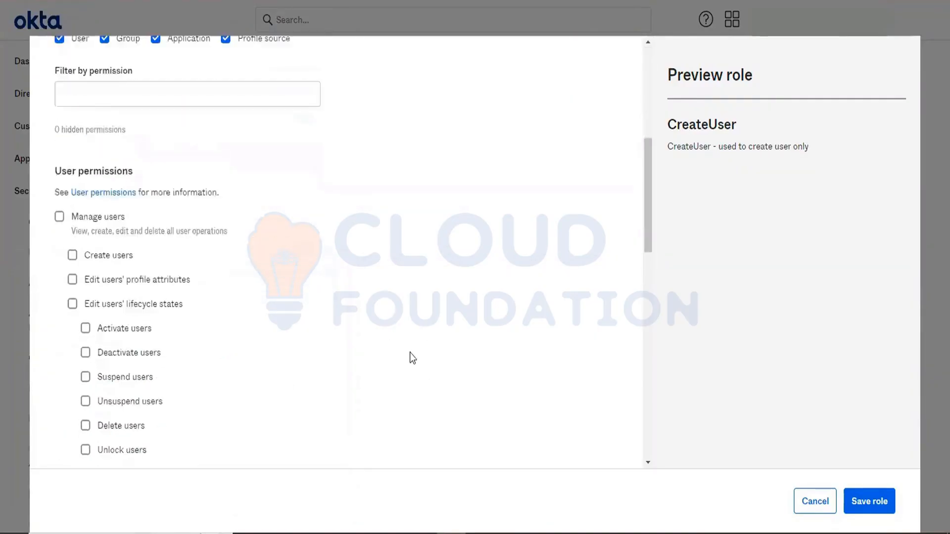
{"action": "scroll", "coordinate": [346, 336], "scroll_direction": "up", "scroll_amount": 2}
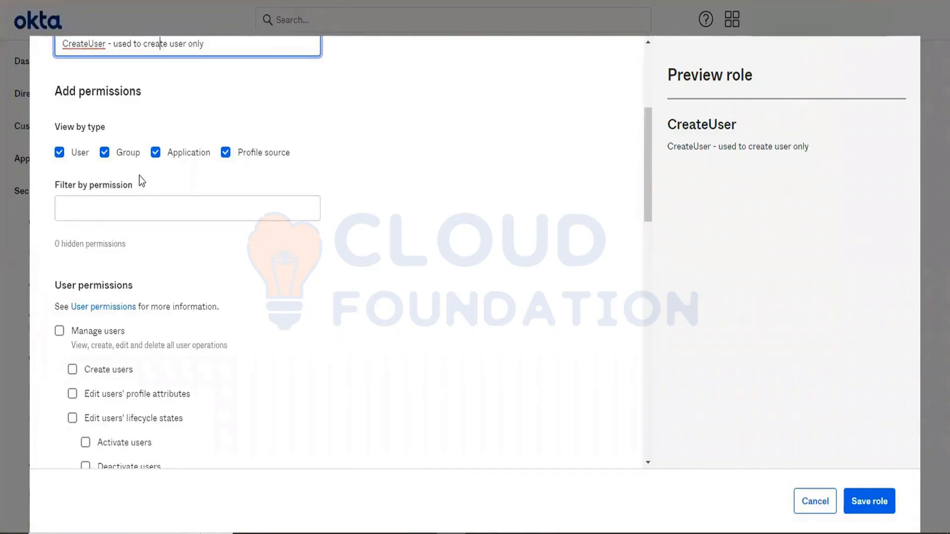
{"action": "left_click", "coordinate": [104, 153]}
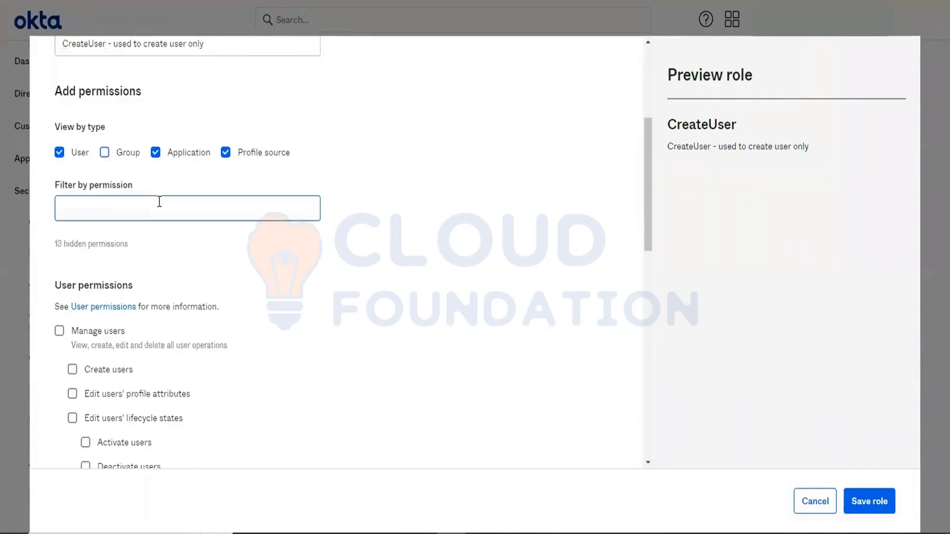
{"action": "left_click_drag", "start_coordinate": [159, 197], "coordinate": [144, 130]}
{"action": "left_click", "coordinate": [154, 156]}
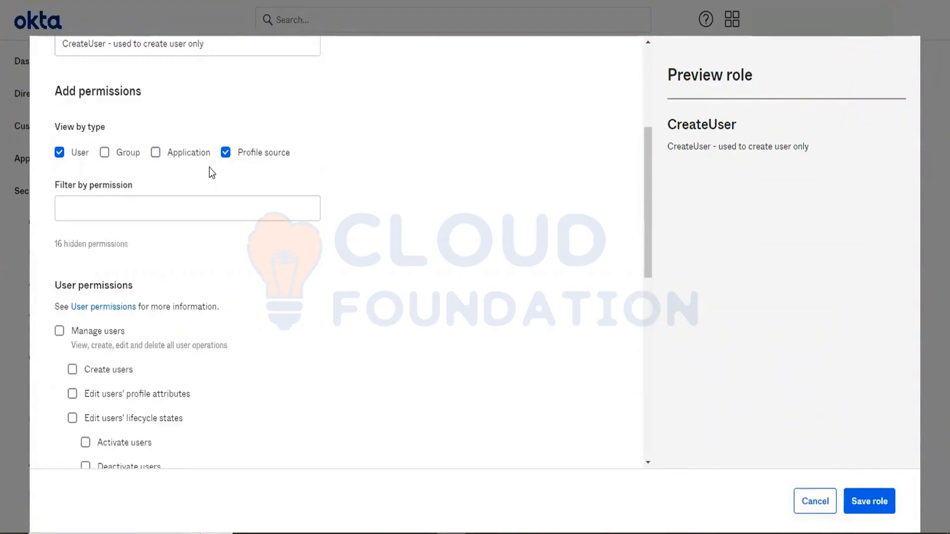
{"action": "left_click", "coordinate": [225, 153]}
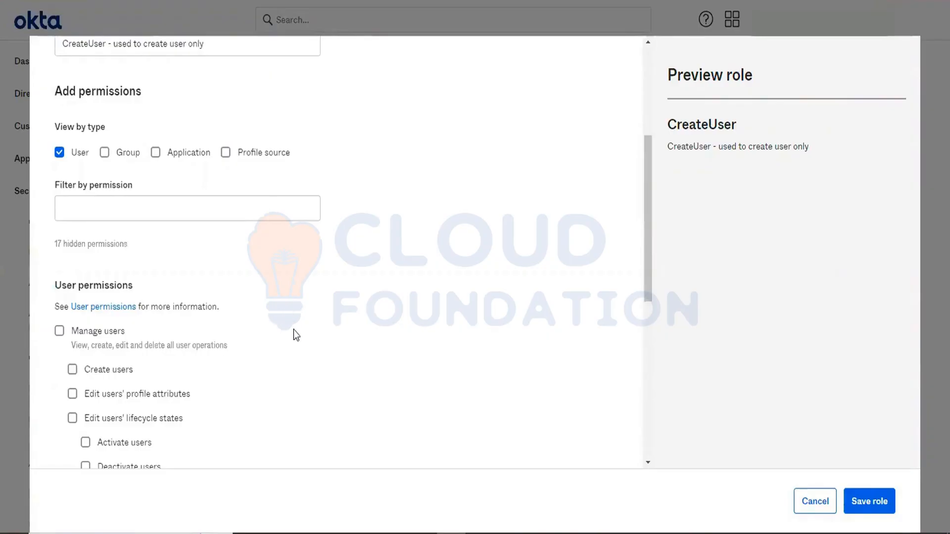
- Scroll through and review the available user permissions
{"action": "scroll", "coordinate": [292, 330], "scroll_direction": "down", "scroll_amount": 1}
{"action": "scroll", "coordinate": [293, 332], "scroll_direction": "up", "scroll_amount": 5}
{"action": "scroll", "coordinate": [163, 340], "scroll_direction": "down", "scroll_amount": 6}
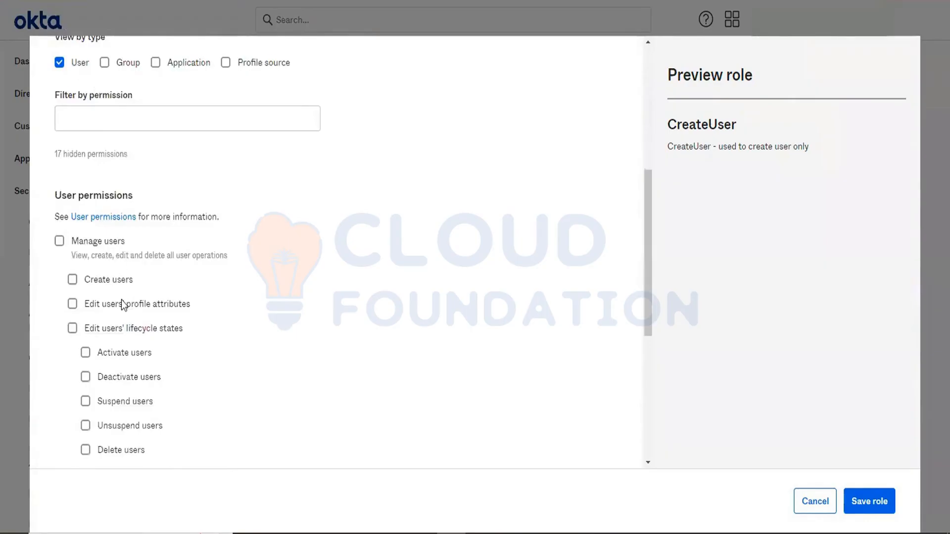
{"action": "scroll", "coordinate": [121, 301], "scroll_direction": "down", "scroll_amount": 6}
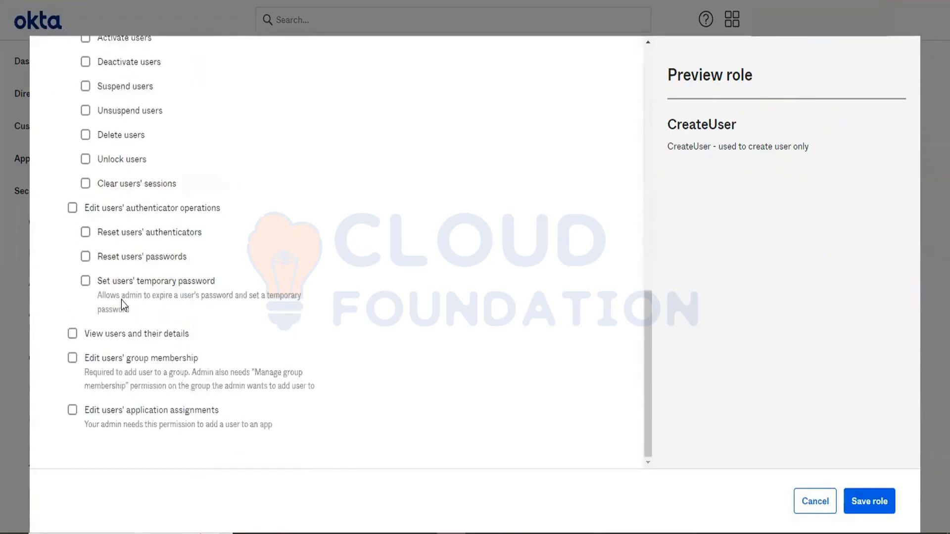
{"action": "scroll", "coordinate": [120, 300], "scroll_direction": "up", "scroll_amount": 6}
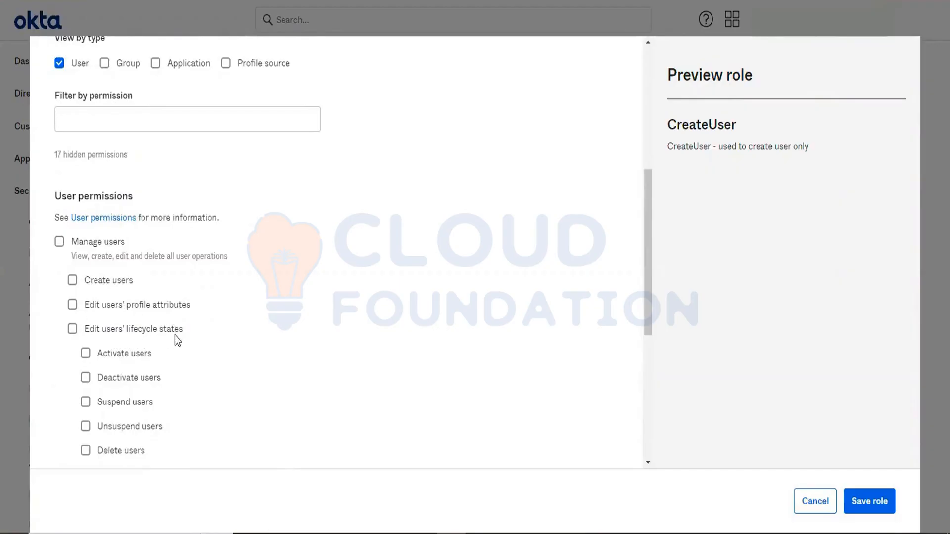
{"action": "scroll", "coordinate": [175, 336], "scroll_direction": "down", "scroll_amount": 3}
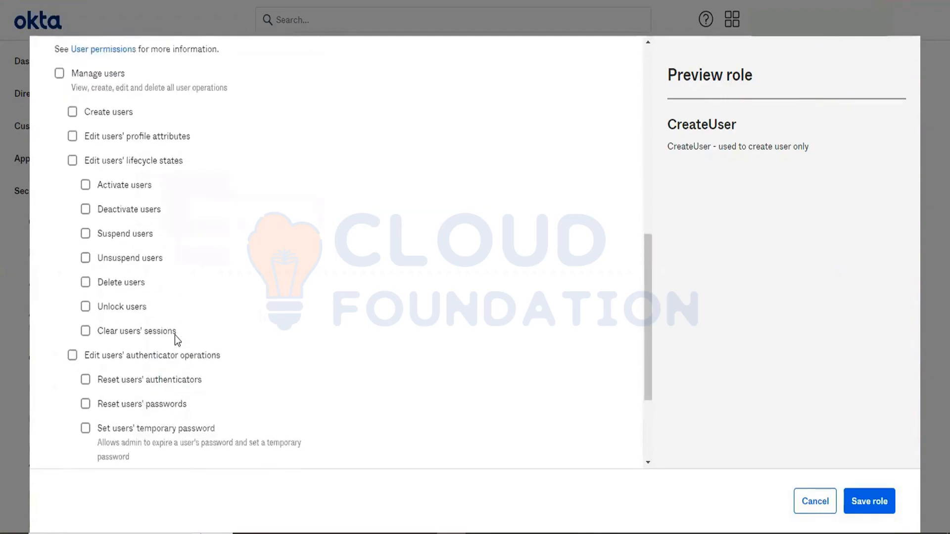
{"action": "scroll", "coordinate": [174, 335], "scroll_direction": "down", "scroll_amount": 3}
{"action": "scroll", "coordinate": [174, 335], "scroll_direction": "up", "scroll_amount": 6}
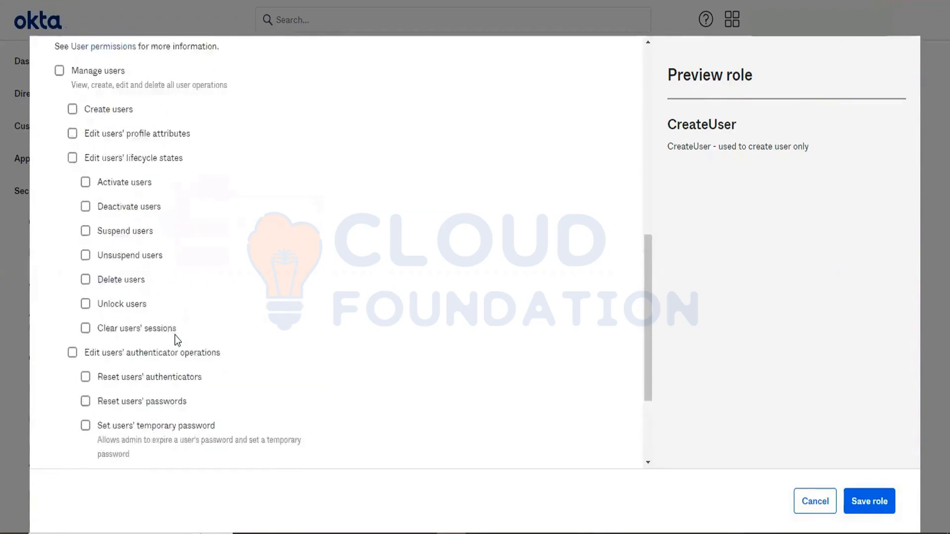
{"action": "scroll", "coordinate": [174, 335], "scroll_direction": "up", "scroll_amount": 3}
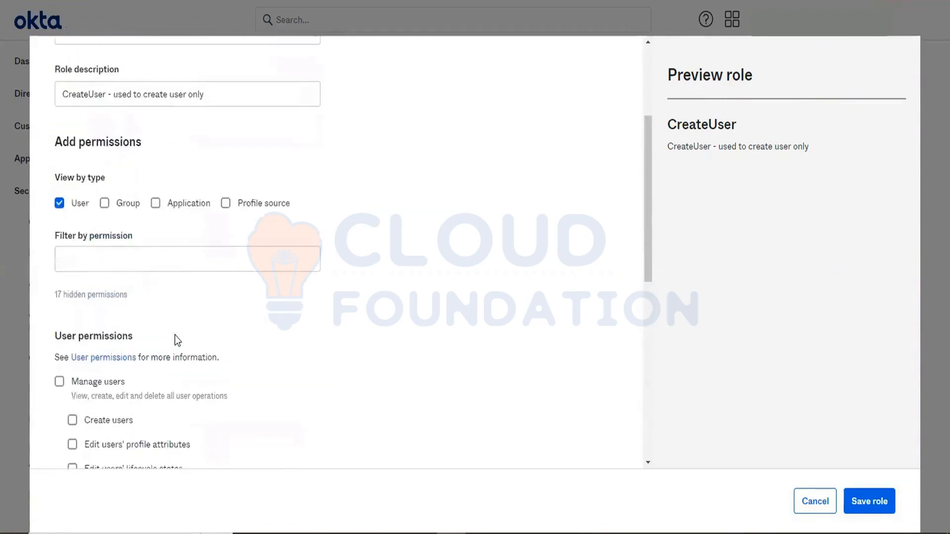
- Show the Group type permissions to review them and hide the Group type again
{"action": "left_click", "coordinate": [104, 203]}
{"action": "scroll", "coordinate": [264, 392], "scroll_direction": "down", "scroll_amount": 15}
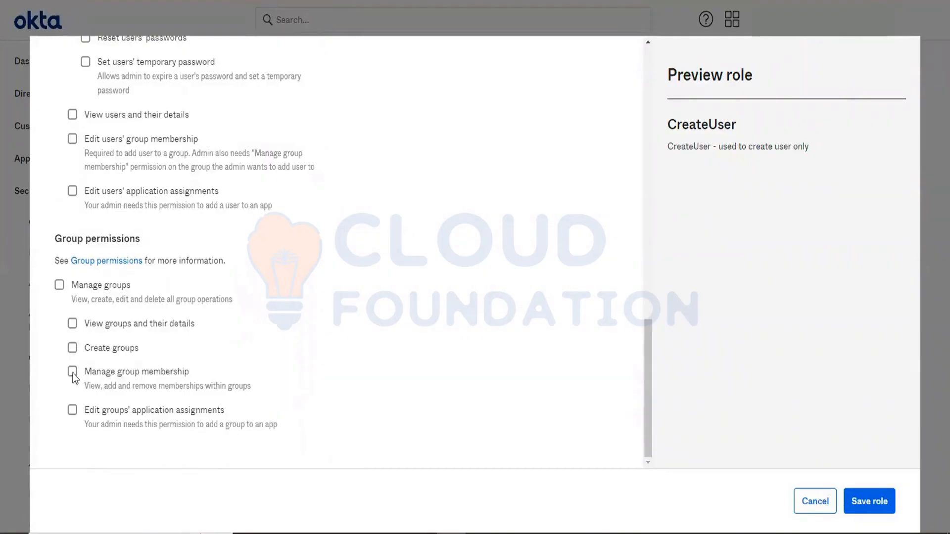
{"action": "scroll", "coordinate": [297, 287], "scroll_direction": "up", "scroll_amount": 15}
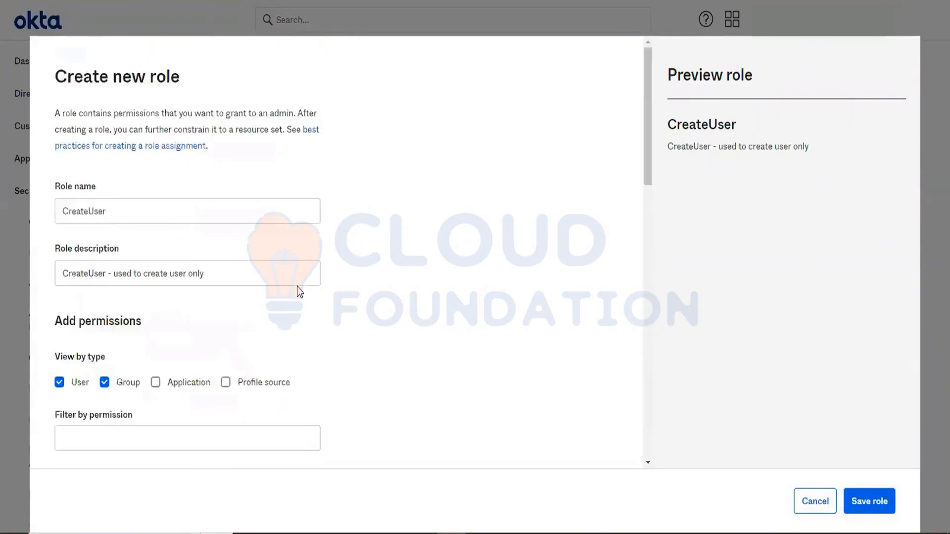
{"action": "left_click", "coordinate": [106, 384]}
- Grant the role only the Create users permission and save the CreateUser role
{"action": "scroll", "coordinate": [260, 362], "scroll_direction": "down", "scroll_amount": 5}
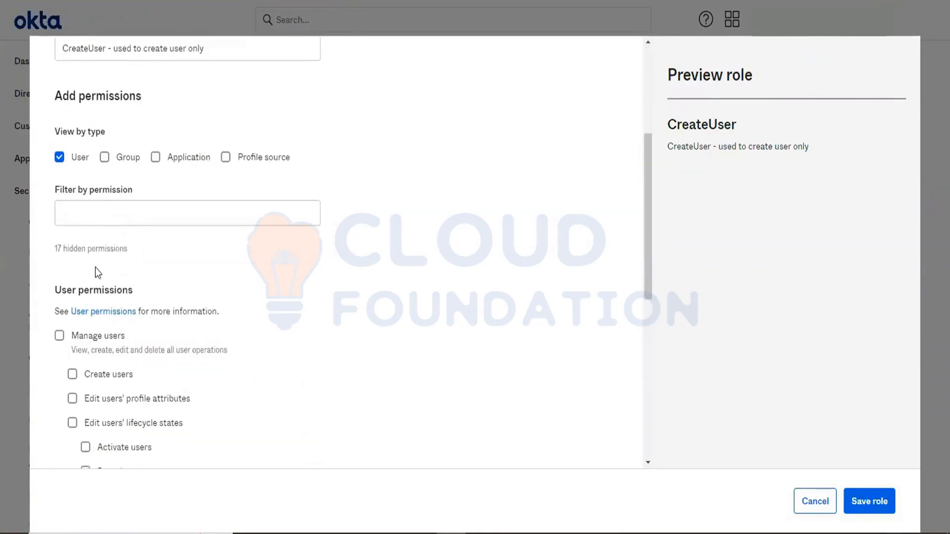
{"action": "left_click", "coordinate": [72, 374]}
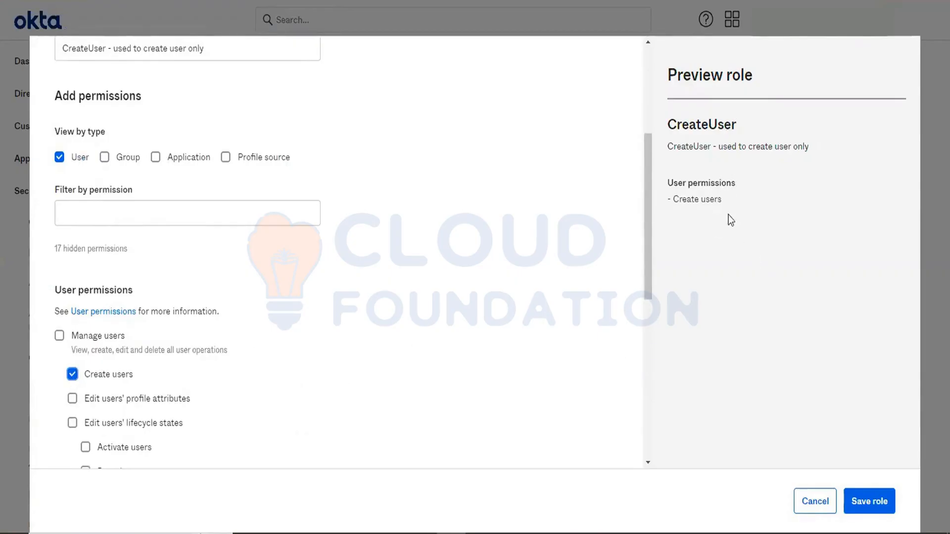
{"action": "left_click", "coordinate": [863, 502]}
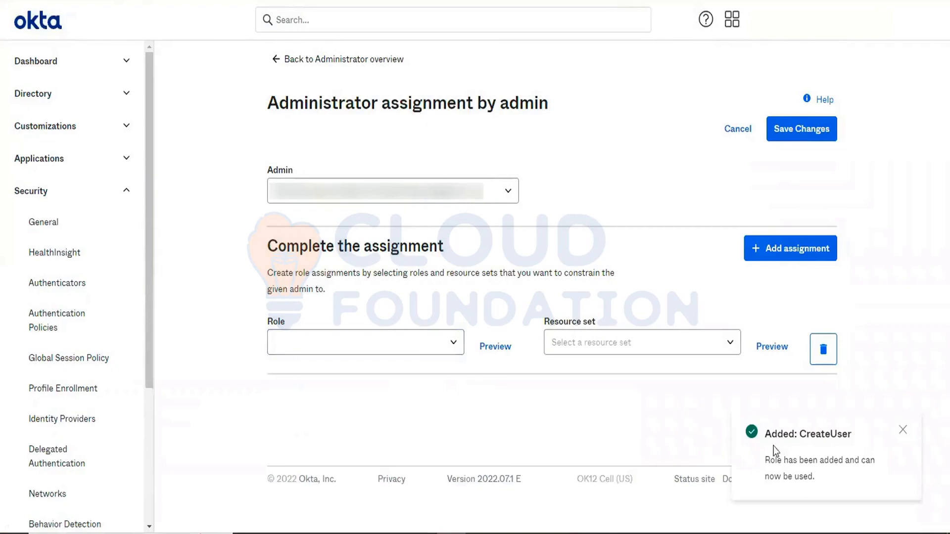
- Choose the CreateUser role for the assignment and start creating a new resource set
{"action": "left_click", "coordinate": [416, 346]}
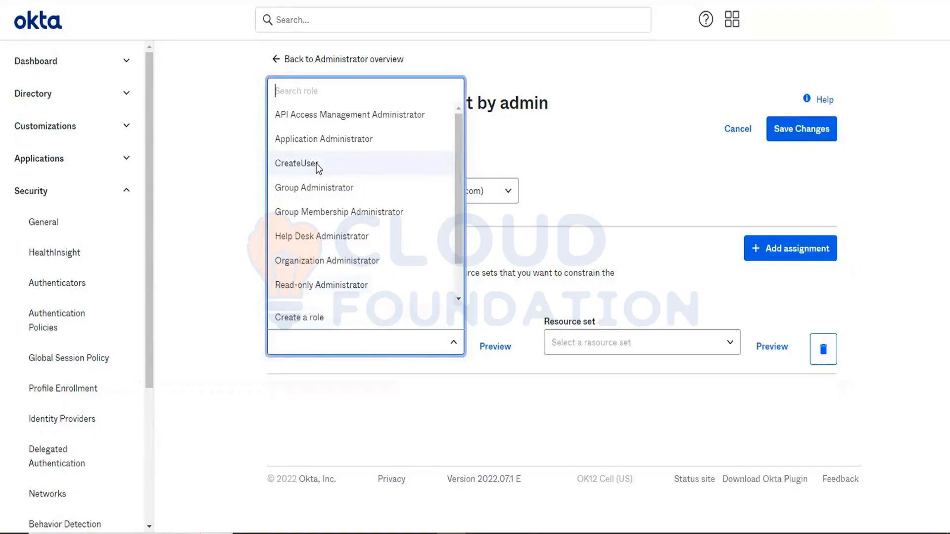
{"action": "left_click", "coordinate": [316, 164]}
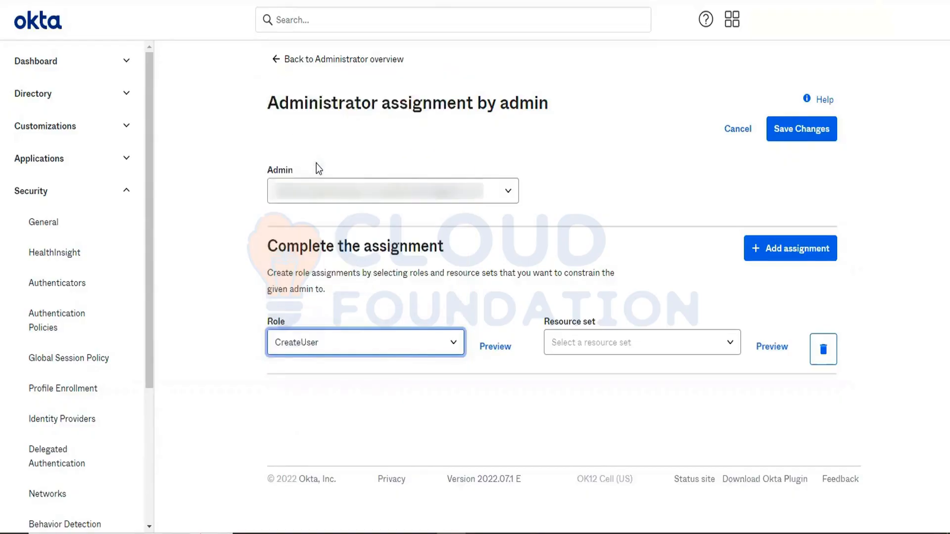
{"action": "left_click", "coordinate": [672, 341]}
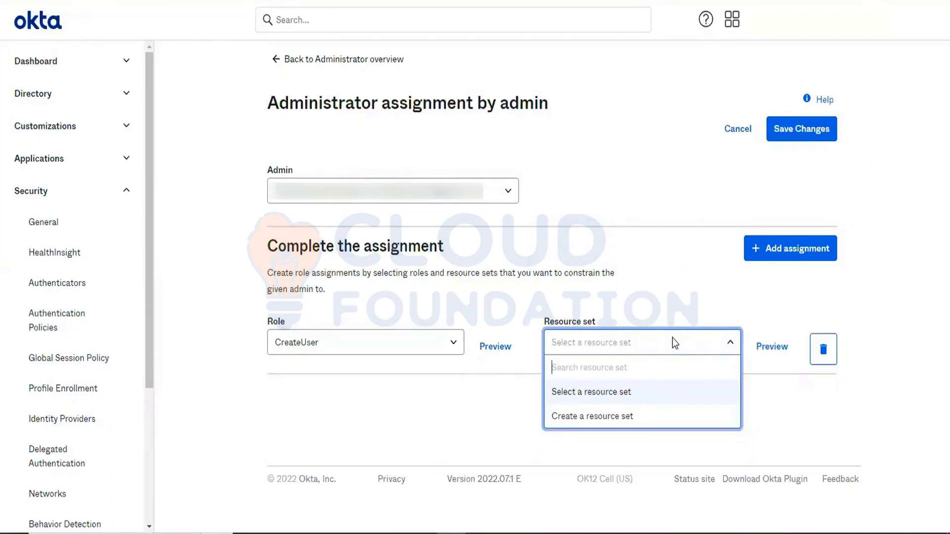
{"action": "left_click", "coordinate": [611, 422]}
- Name the new resource set User Management
{"action": "left_click", "coordinate": [172, 182]}
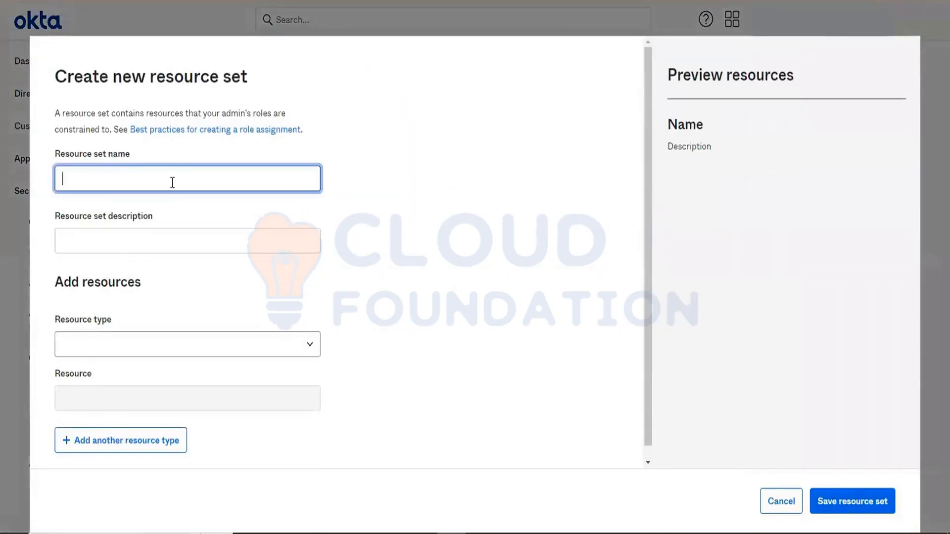
{"action": "type", "text": "User"}
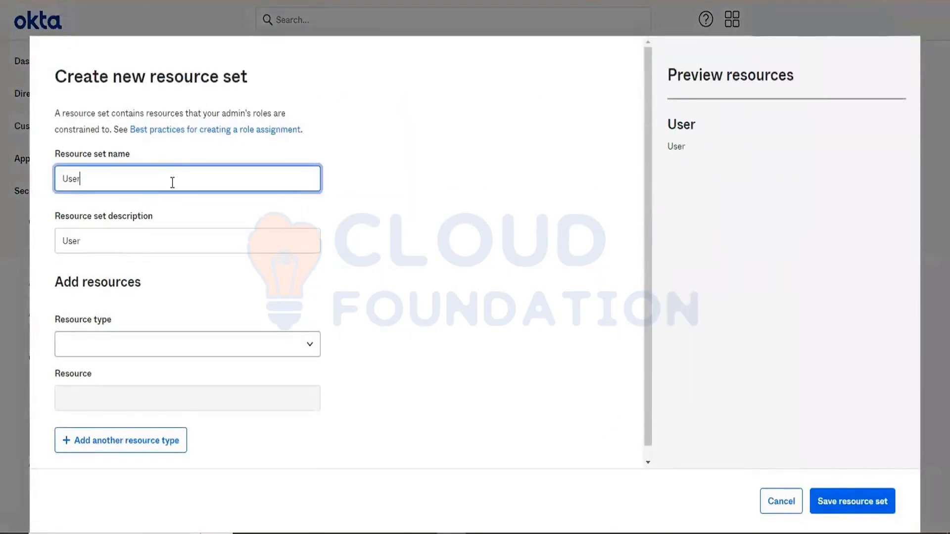
{"action": "type", "text": " Manag"}
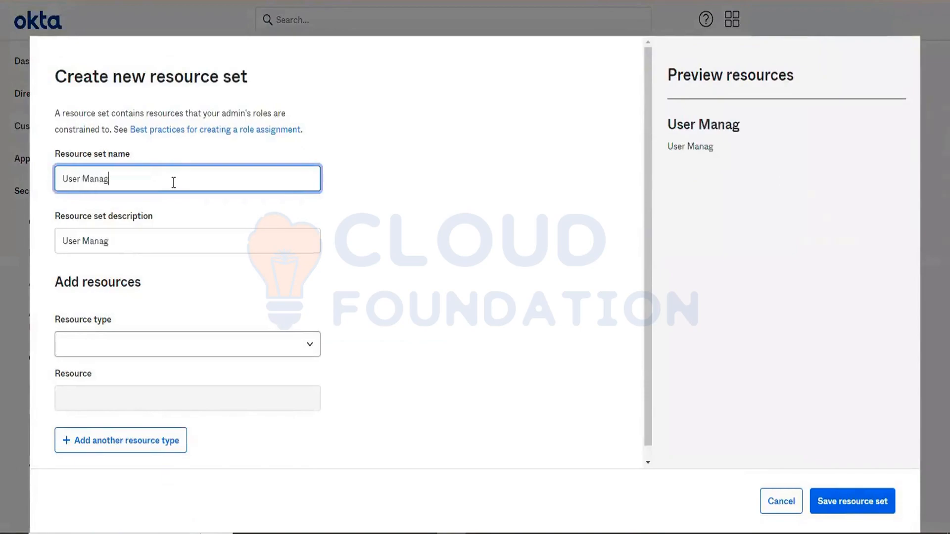
{"action": "type", "text": "ement"}
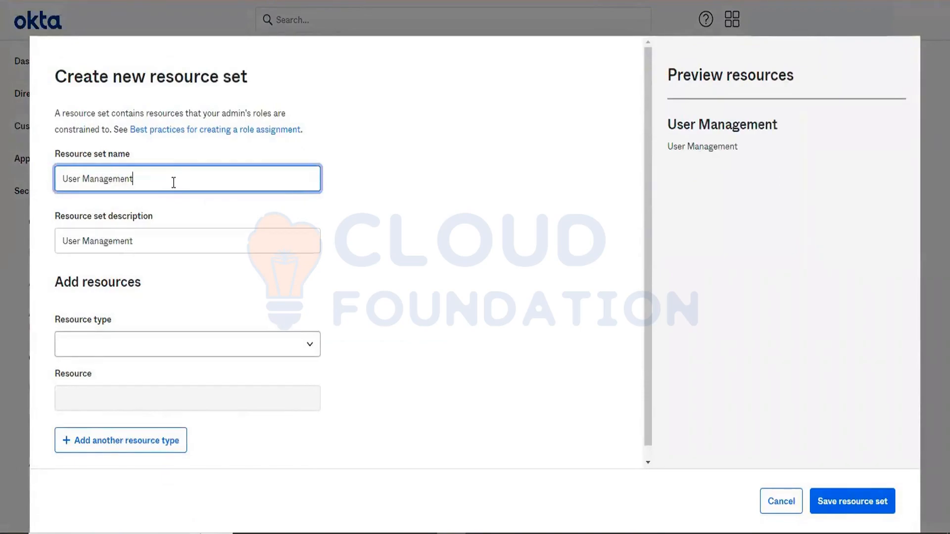
- Set the resource type to Users and try to save the resource set
{"action": "left_click", "coordinate": [132, 342]}
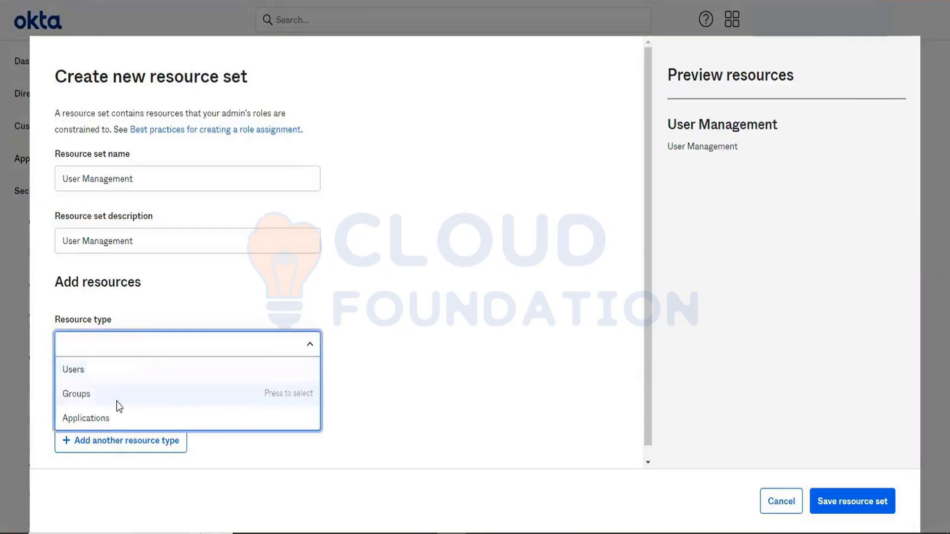
{"action": "left_click", "coordinate": [124, 376]}
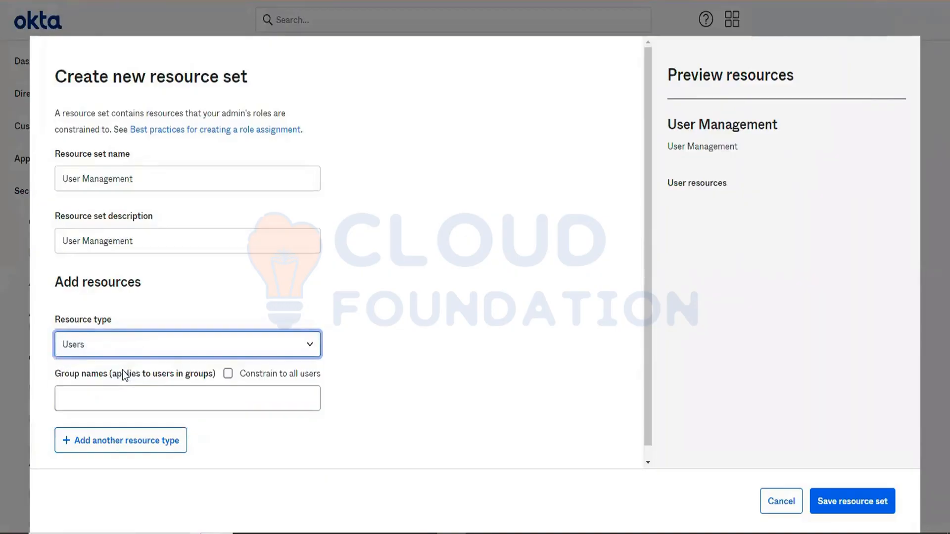
{"action": "scroll", "coordinate": [320, 369], "scroll_direction": "down", "scroll_amount": 1}
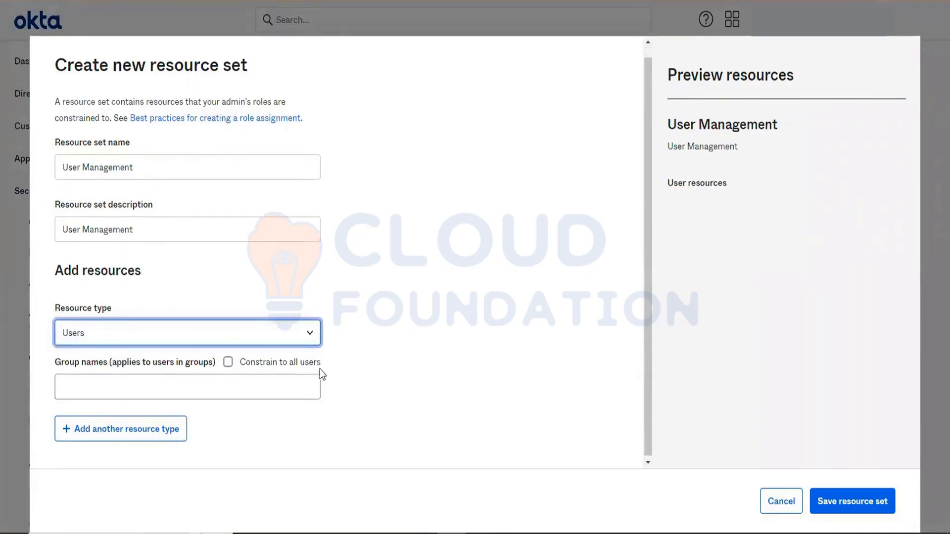
{"action": "left_click", "coordinate": [835, 497]}
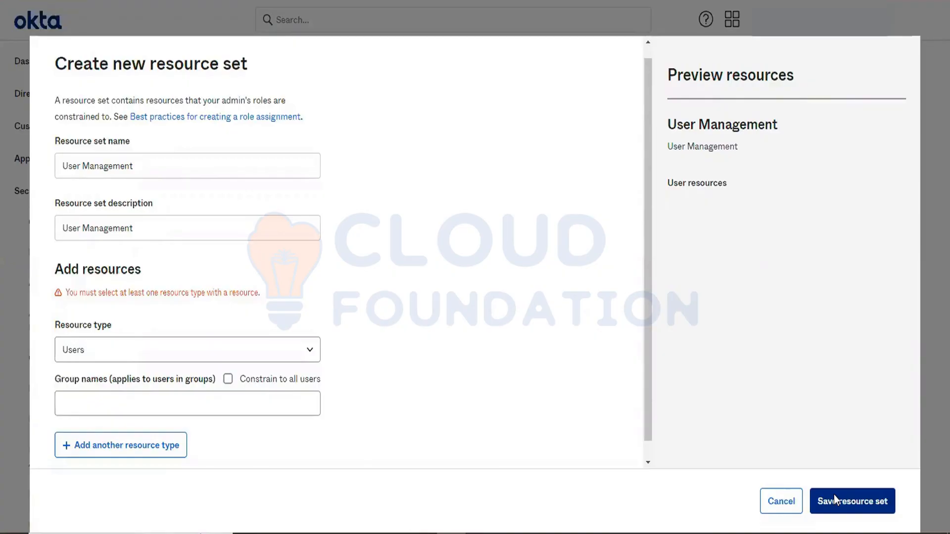
{"action": "left_click", "coordinate": [206, 398]}
{"action": "type", "text": "ever"}
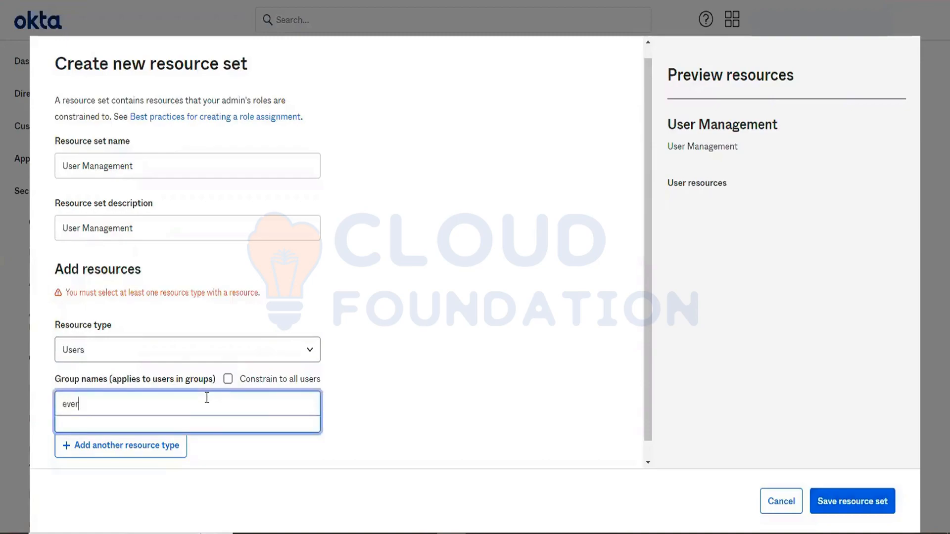
{"action": "key", "text": "BackSpace"}
{"action": "key", "text": "BackSpace"}
{"action": "key", "text": "BackSpace"}
{"action": "key", "text": "BackSpace"}
- Constrain the Users resource to all users and save the User Management resource set
{"action": "left_click", "coordinate": [227, 380]}
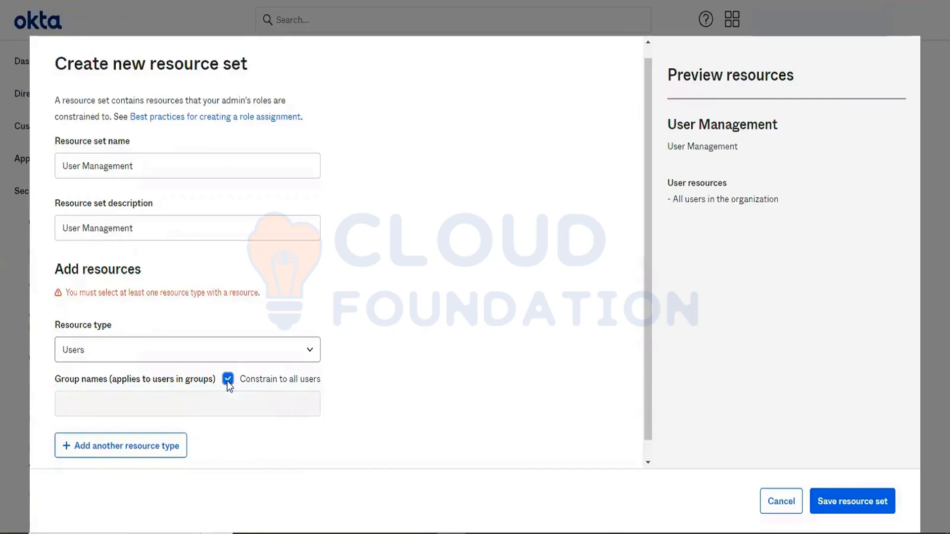
{"action": "left_click", "coordinate": [831, 501]}
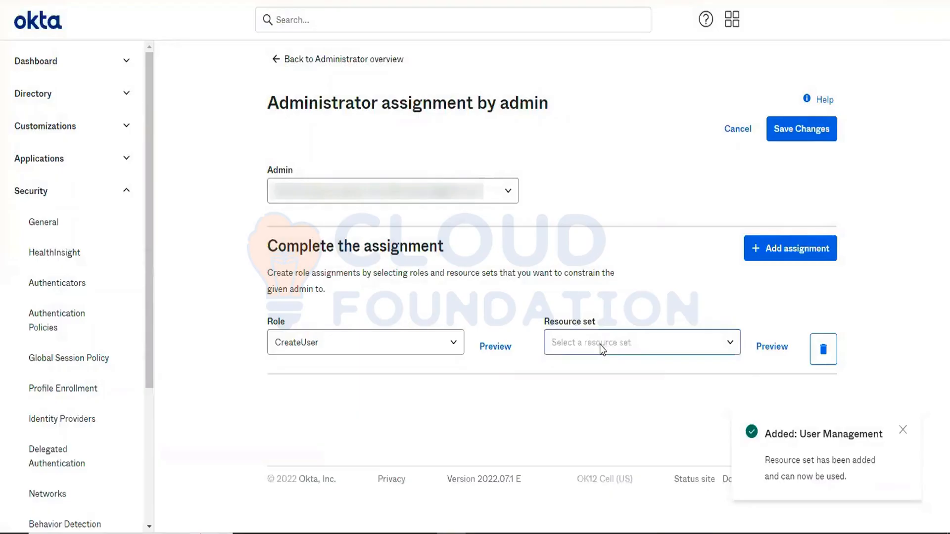
- Select the User Management resource set for the CreateUser assignment and save the changes
{"action": "left_click", "coordinate": [599, 345]}
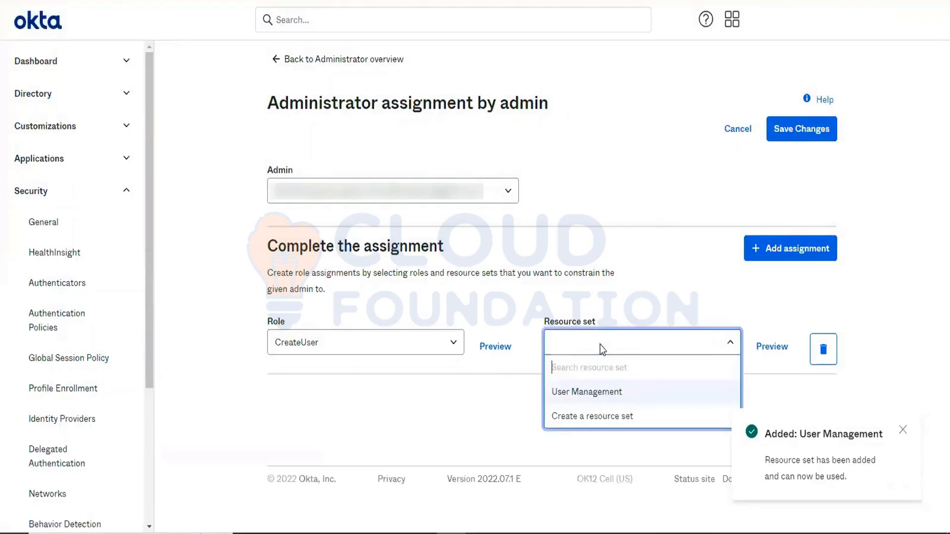
{"action": "left_click", "coordinate": [588, 398]}
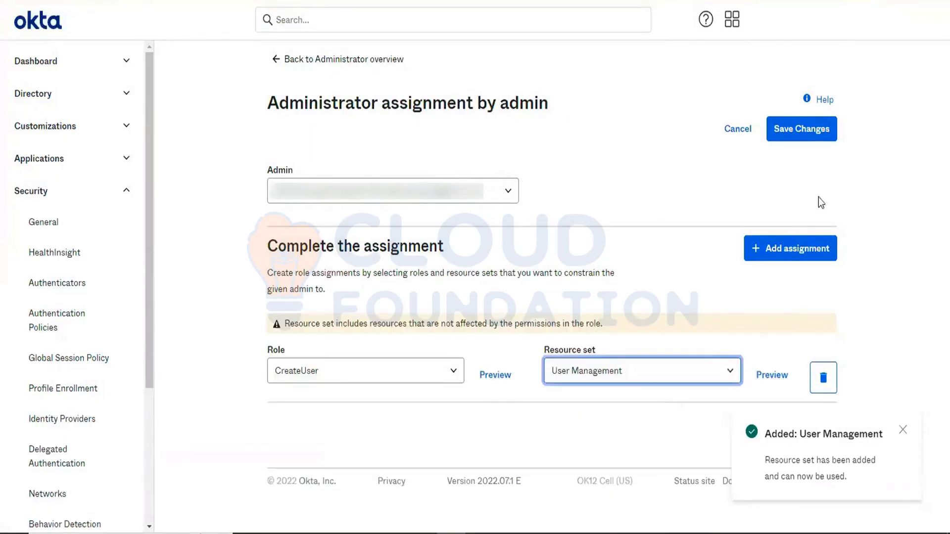
{"action": "left_click", "coordinate": [799, 131]}
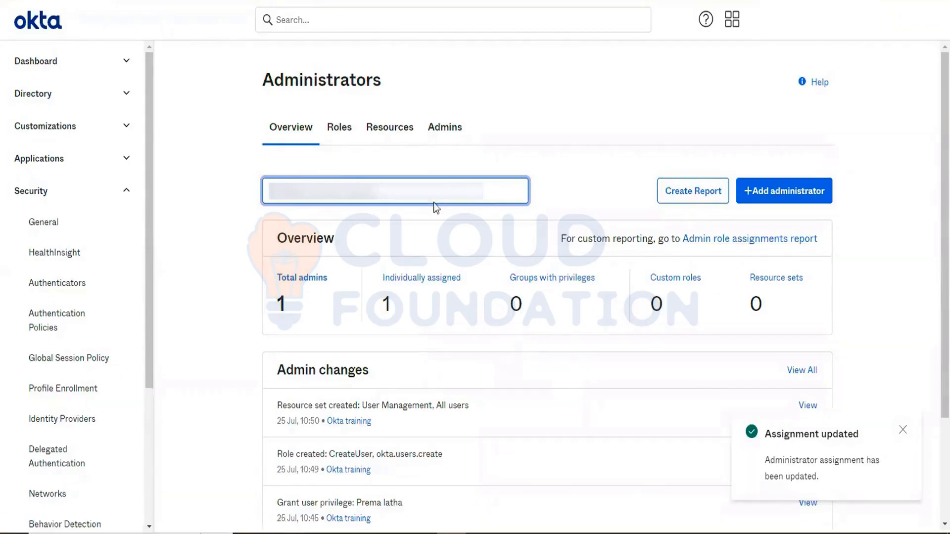
- Open the Admins tab and review each administrator's assigned role
{"action": "left_click", "coordinate": [446, 126]}
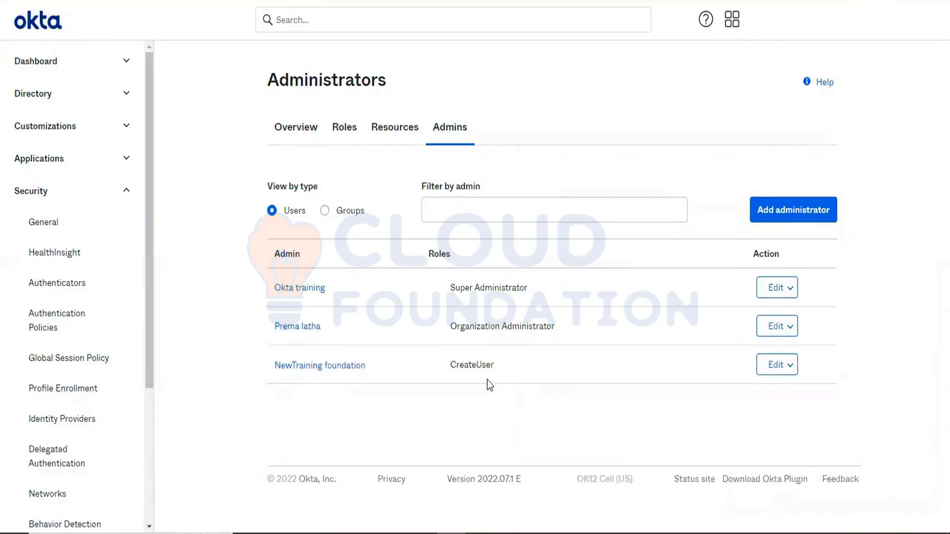
{"action": "double_click", "coordinate": [473, 373]}
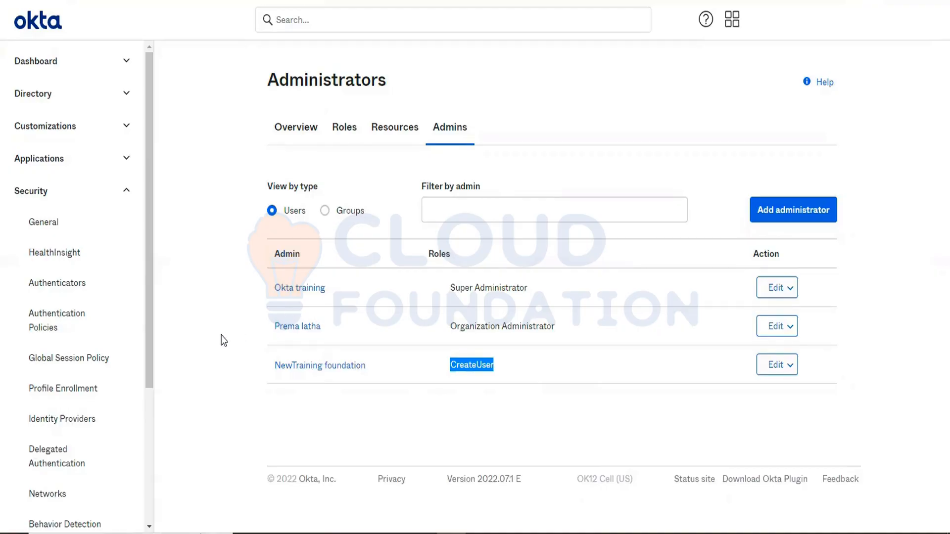
{"action": "triple_click", "coordinate": [524, 326]}
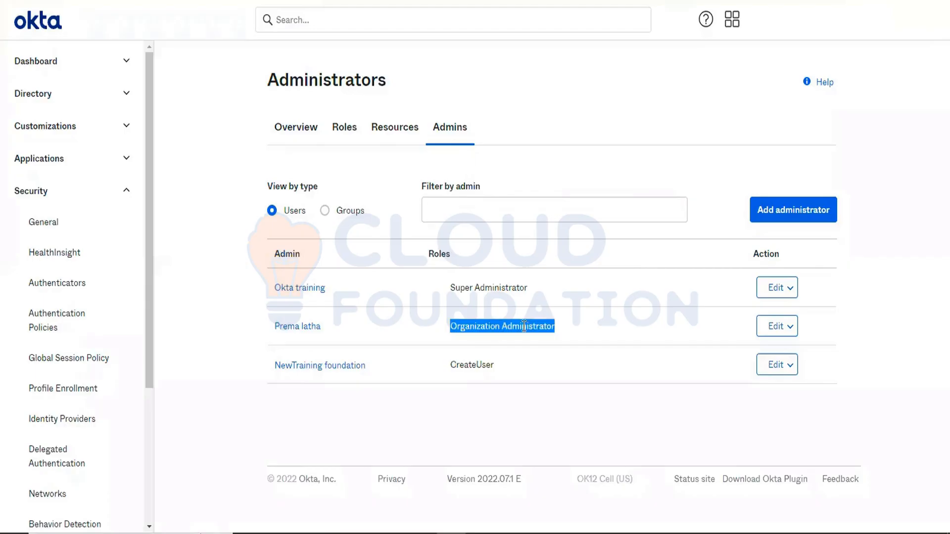
{"action": "triple_click", "coordinate": [473, 286]}
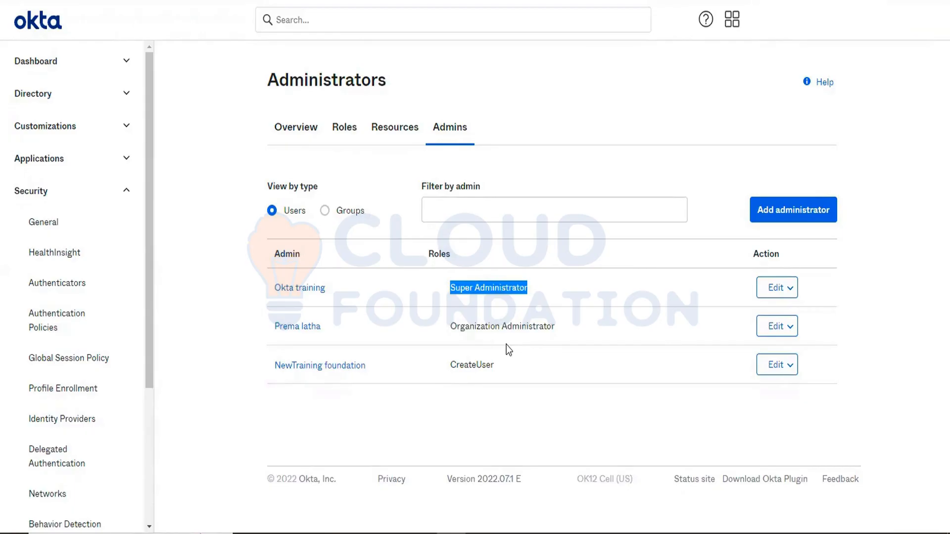
{"action": "triple_click", "coordinate": [474, 365]}
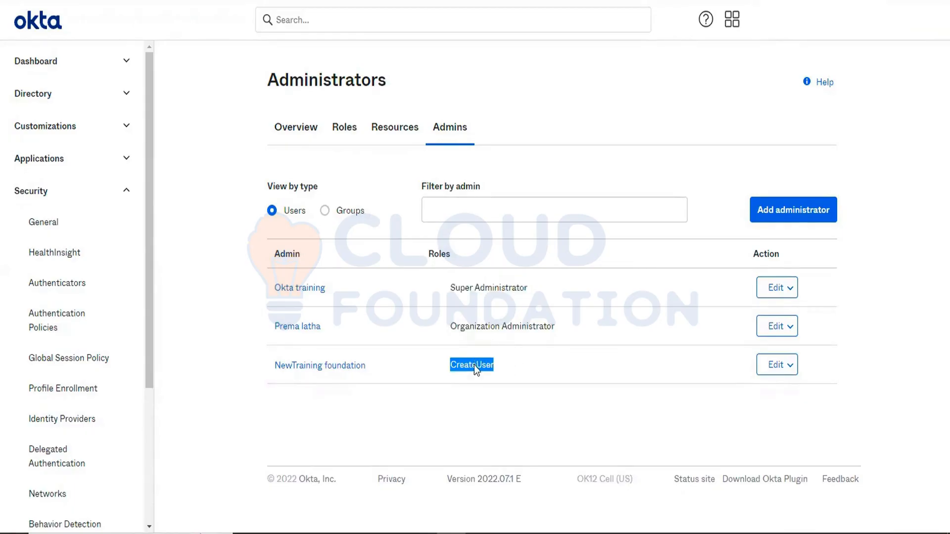